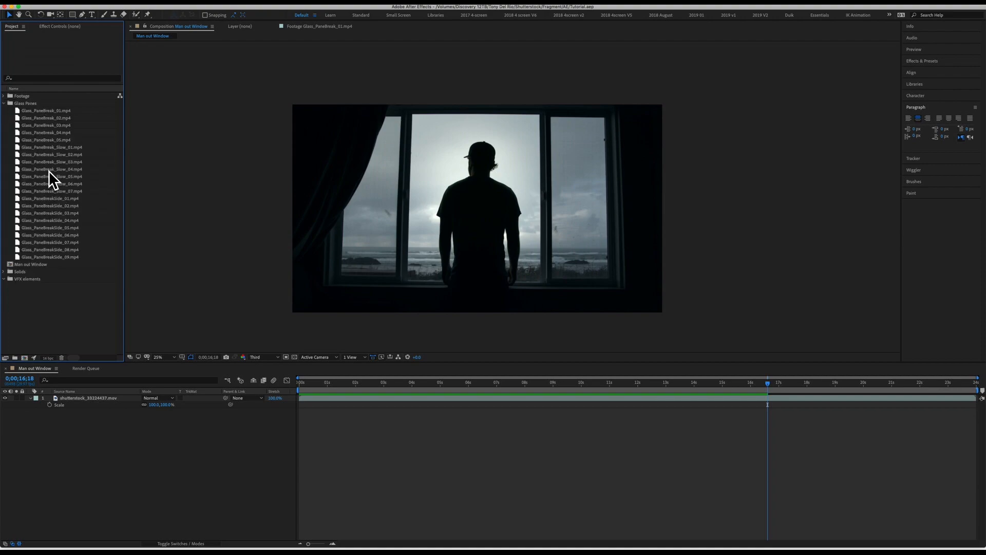
# Step: Preview the Glass_PaneBreak_Slow_05, Slow_06 and Slow_07 clips to compare how the glass shatters
pyautogui.doubleClick(27, 177)
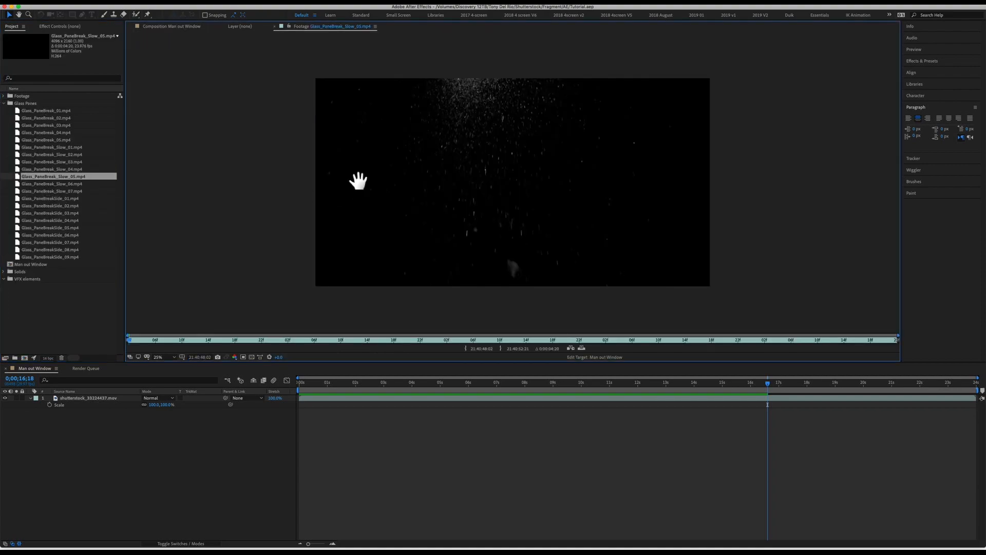
pyautogui.press('space')
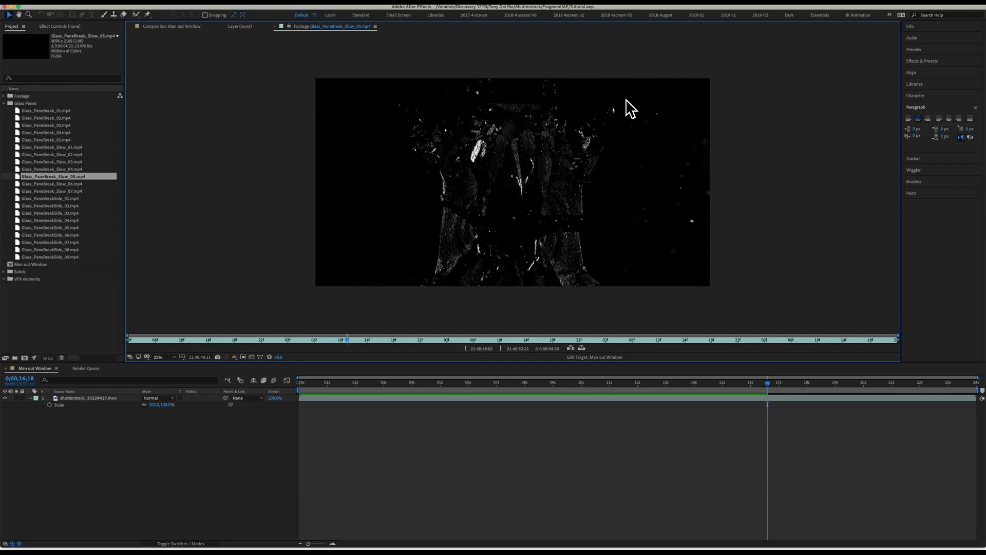
pyautogui.doubleClick(20, 183)
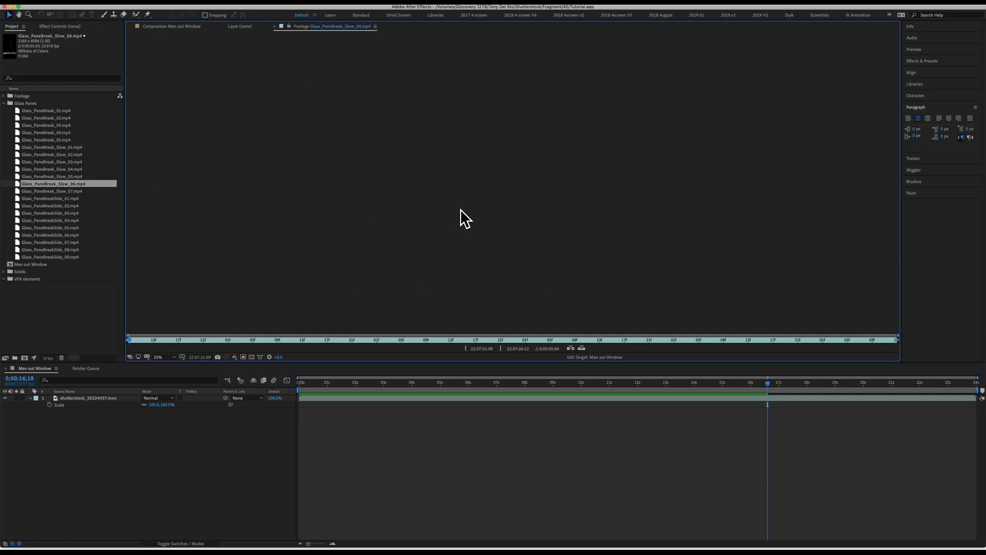
pyautogui.press('space')
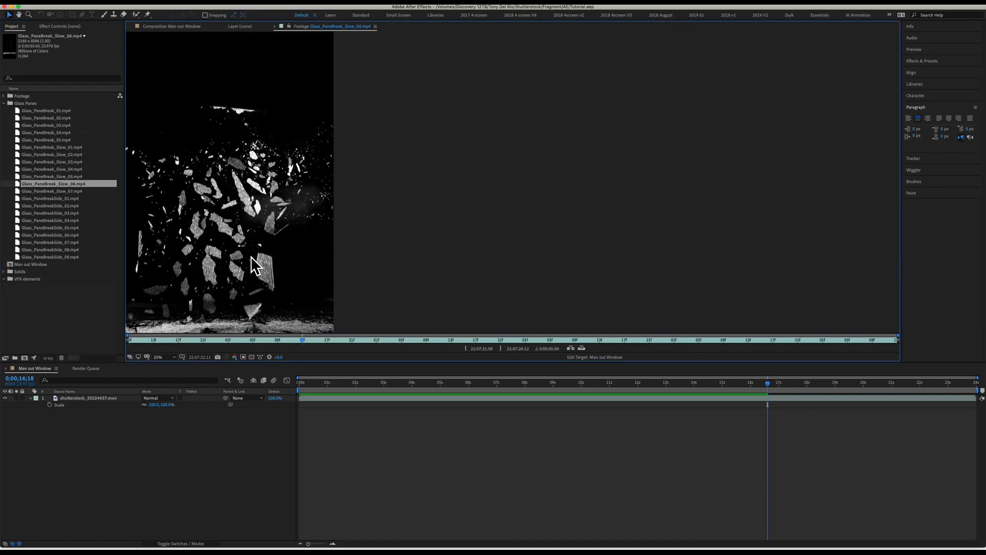
pyautogui.doubleClick(23, 191)
# Step: Add Glass_PaneBreak_Slow_07.mp4 above the window footage and scale it to 50% over the middle window
pyautogui.moveTo(24, 191); pyautogui.dragTo(130, 398)
pyautogui.moveTo(368, 383); pyautogui.dragTo(309, 383)
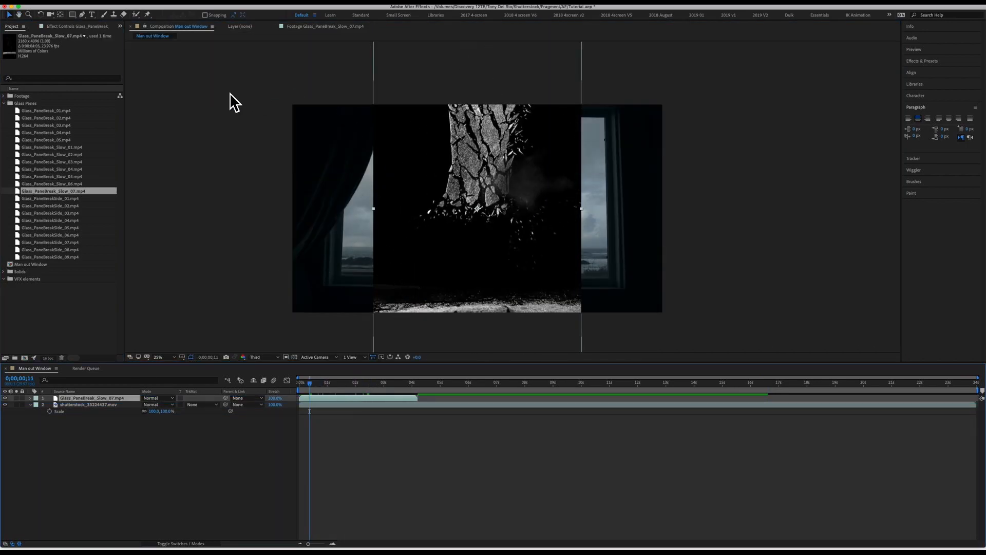
pyautogui.press('s')
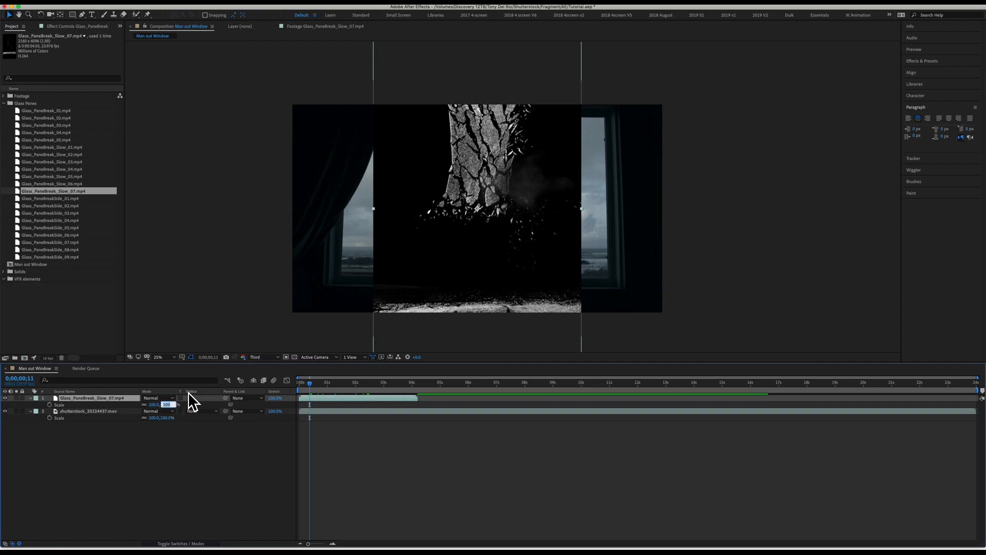
pyautogui.write('50')
pyautogui.press('Return')
pyautogui.moveTo(507, 176); pyautogui.dragTo(477, 179)
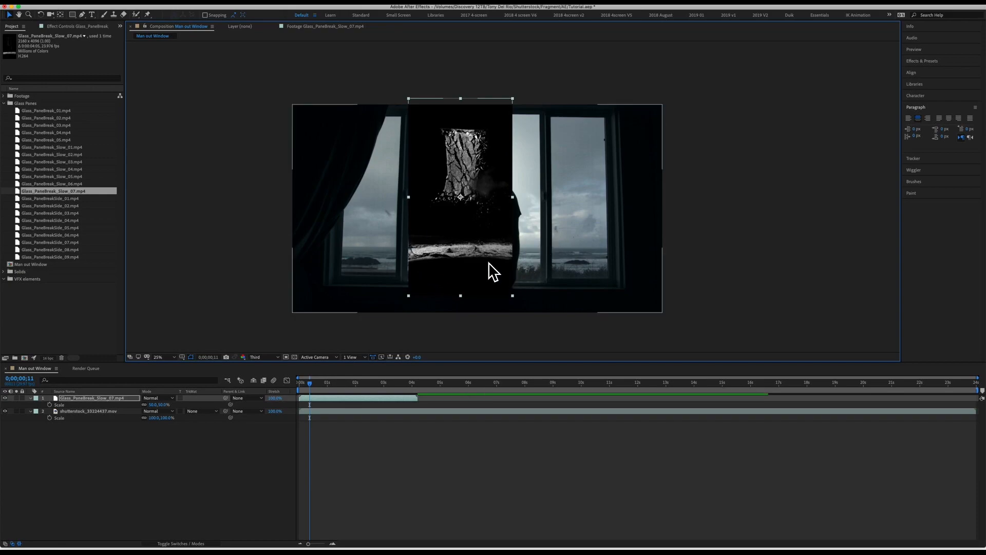
# Step: Draw a rectangular mask around the upper part of the glass clip and move its anchor point onto the breaking pane
pyautogui.click(75, 15)
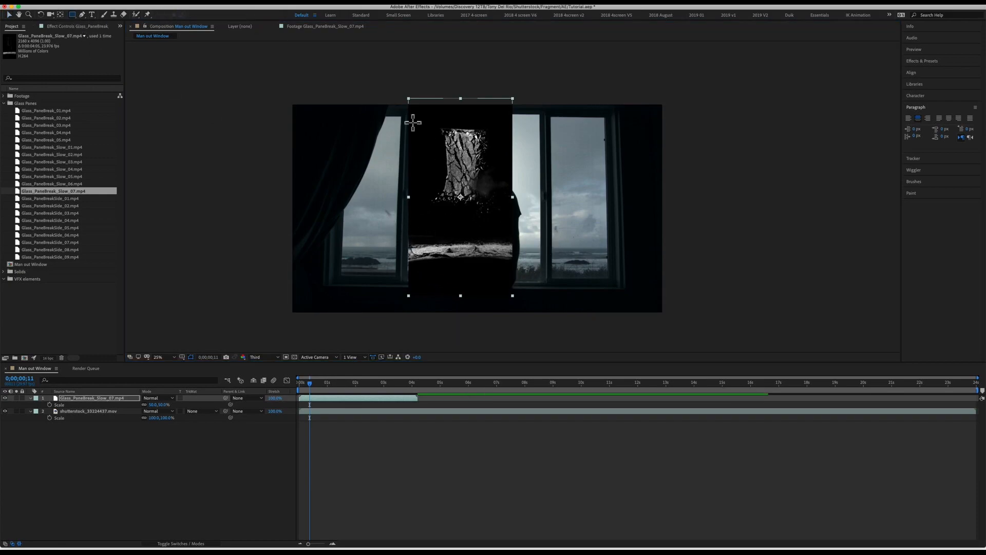
pyautogui.moveTo(400, 94); pyautogui.dragTo(517, 227)
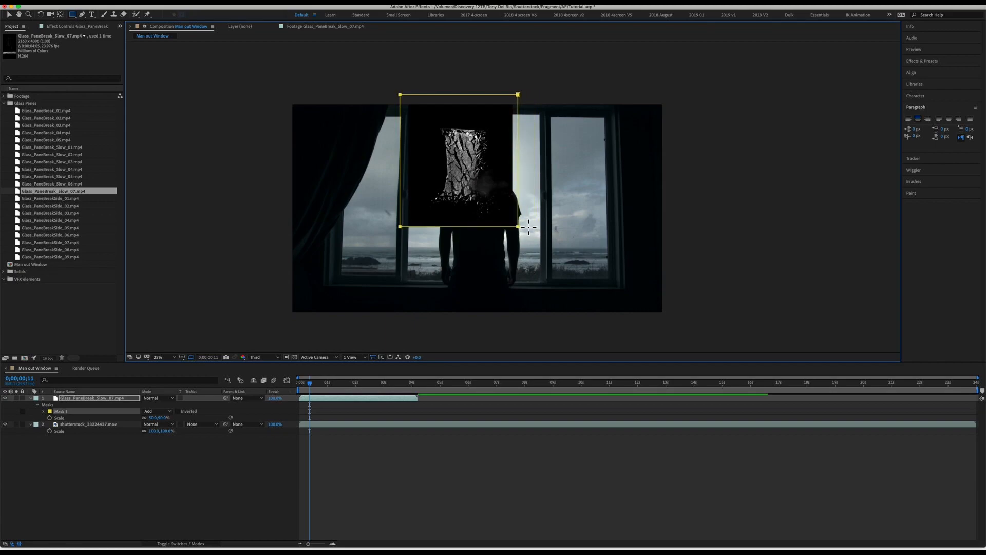
pyautogui.click(72, 398)
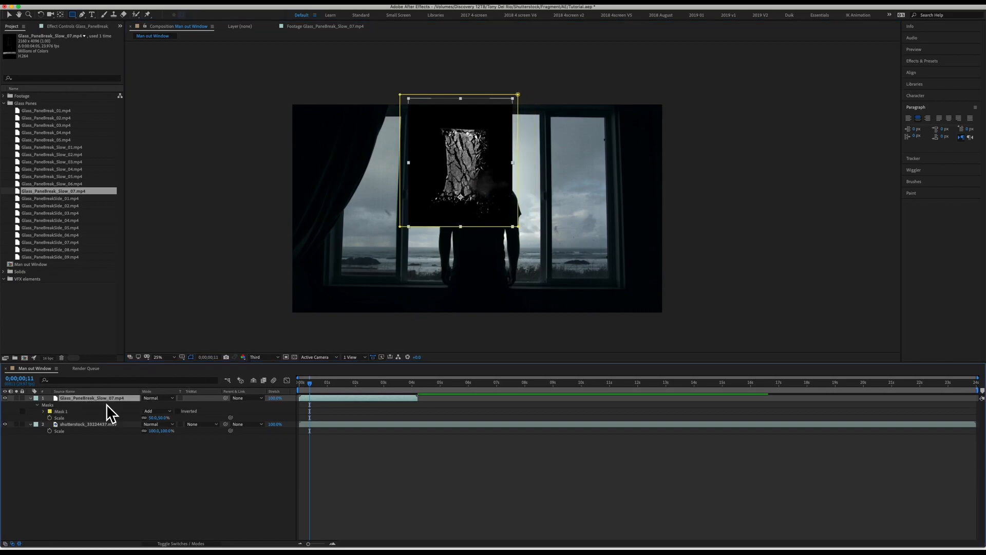
pyautogui.press('y')
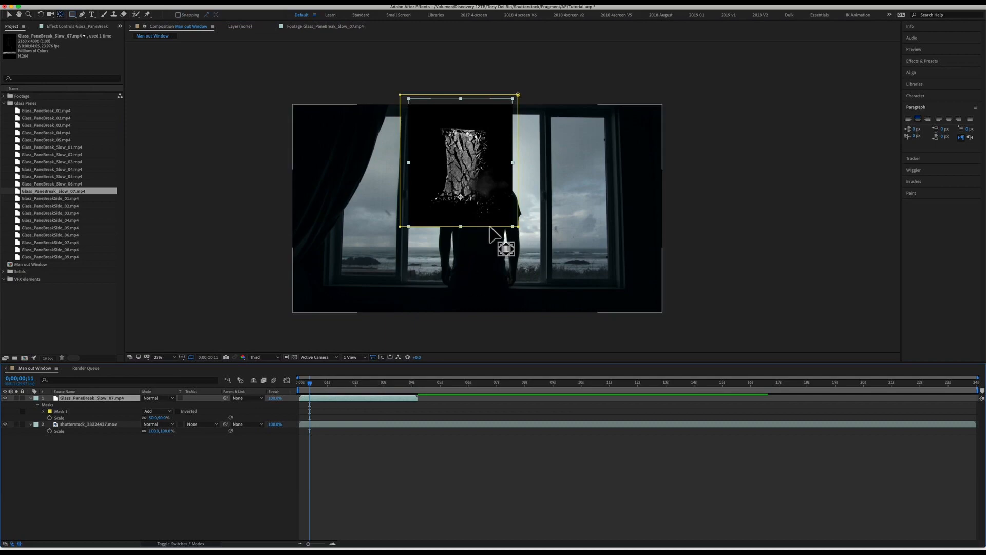
pyautogui.moveTo(459, 198); pyautogui.dragTo(466, 163)
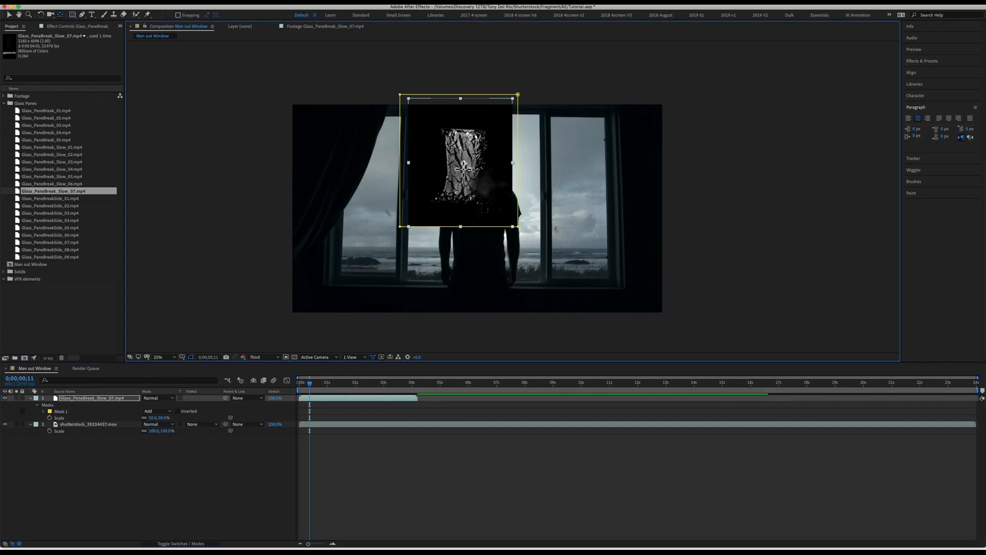
# Step: Enlarge the Glass_PaneBreak_Slow_07.mp4 layer to a scale of about 105%
pyautogui.press('s')
pyautogui.press('s')
pyautogui.moveTo(159, 404); pyautogui.dragTo(181, 404)
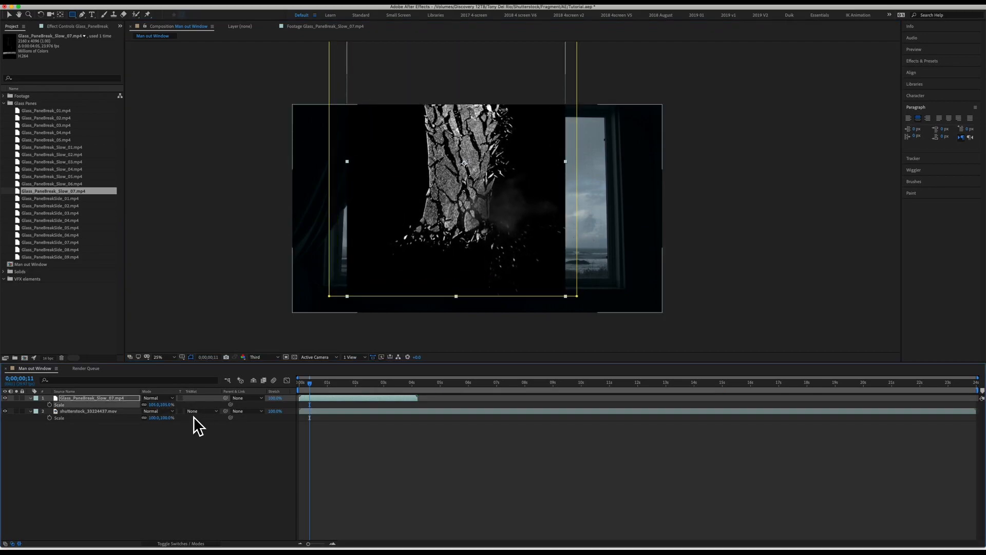
# Step: Set the glass layer's blending mode to Screen
pyautogui.click(181, 544)
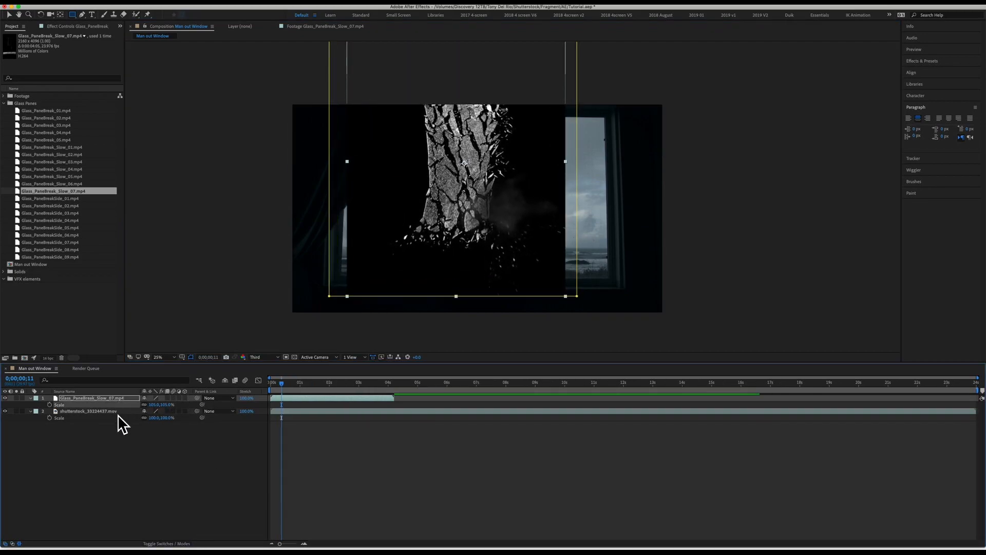
pyautogui.click(167, 544)
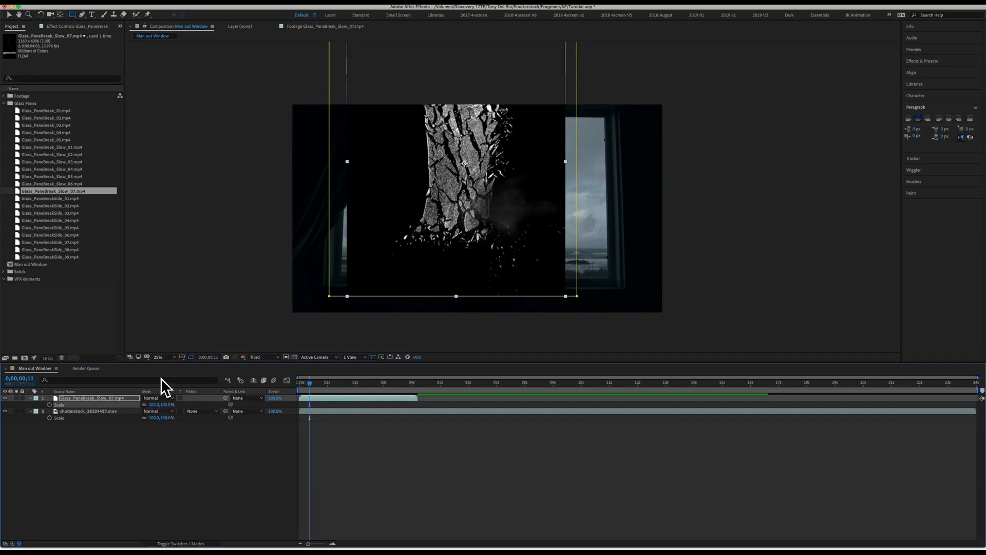
pyautogui.click(171, 398)
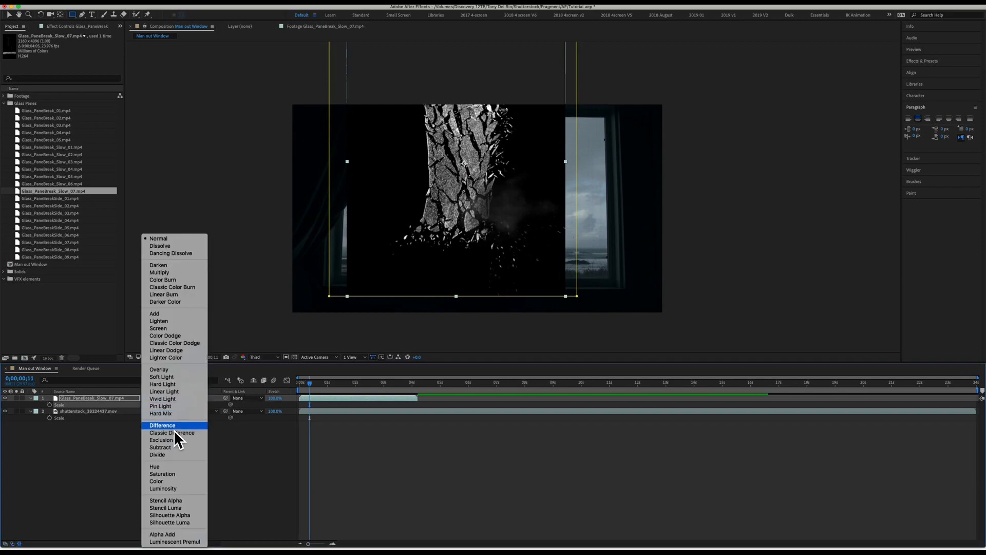
pyautogui.click(173, 328)
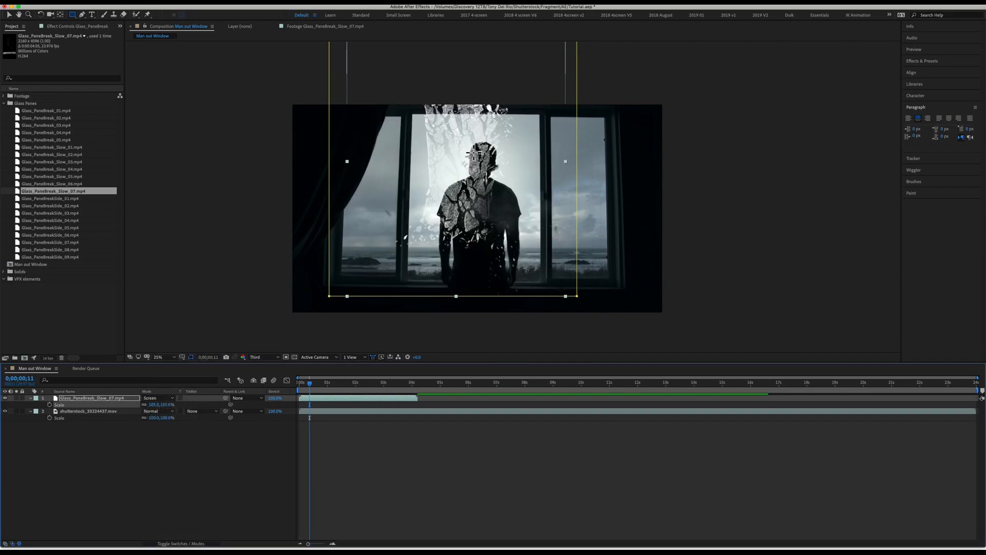
# Step: Move the glass down into the middle window and place its anchor point at the window's upper-left corner
pyautogui.moveTo(497, 128); pyautogui.dragTo(493, 151)
pyautogui.press('y')
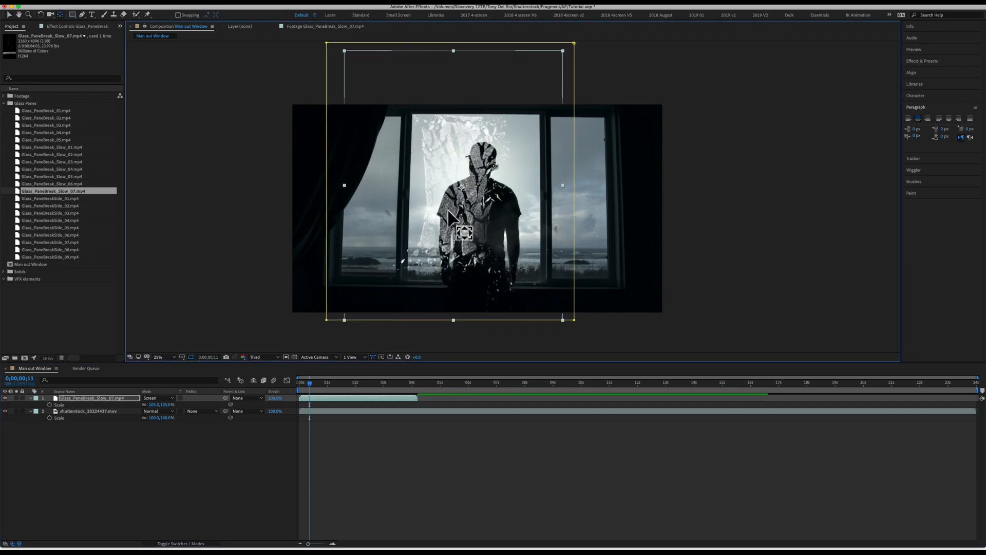
pyautogui.moveTo(461, 187); pyautogui.dragTo(410, 116)
# Step: Unlink the glass layer's scale and stretch its width to about 265% and its height until the pane fills the middle window
pyautogui.press('v')
pyautogui.click(144, 405)
pyautogui.moveTo(153, 405); pyautogui.dragTo(176, 404)
pyautogui.click(301, 382)
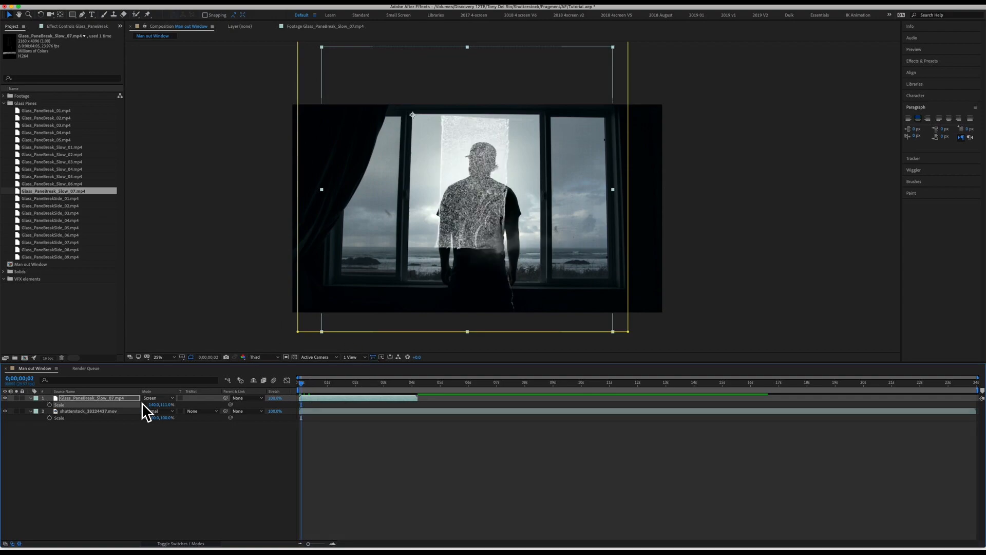
pyautogui.moveTo(154, 405); pyautogui.dragTo(201, 406)
pyautogui.moveTo(535, 183); pyautogui.dragTo(496, 184)
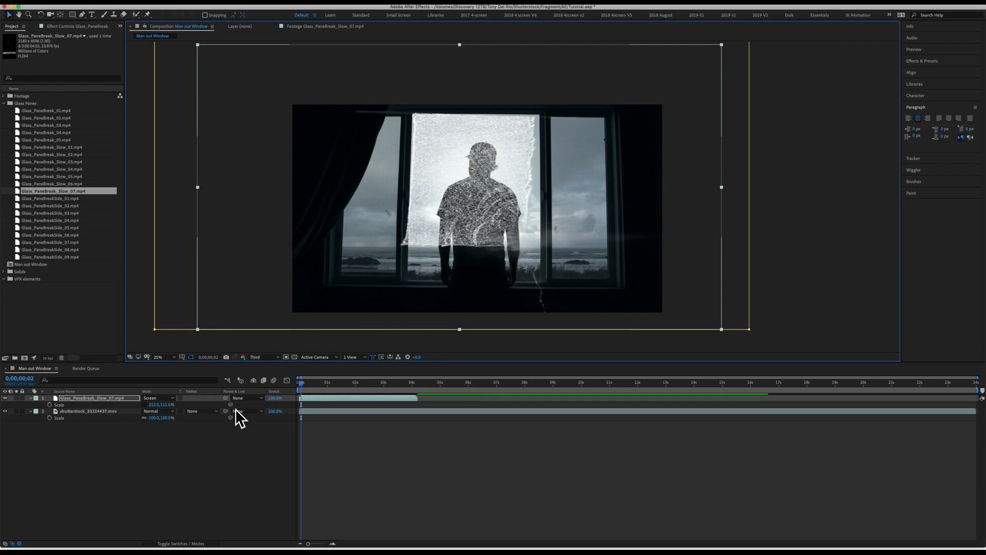
pyautogui.moveTo(157, 405); pyautogui.dragTo(182, 402)
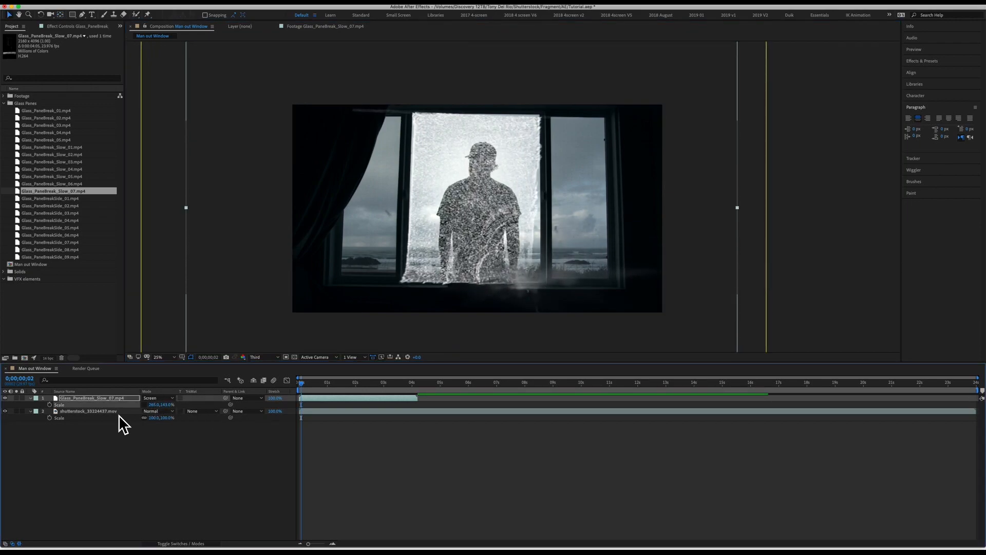
# Step: Rotate the glass layer to -2° to line it up with the window frame, and play the break from the start
pyautogui.press('r')
pyautogui.moveTo(158, 405); pyautogui.dragTo(155, 405)
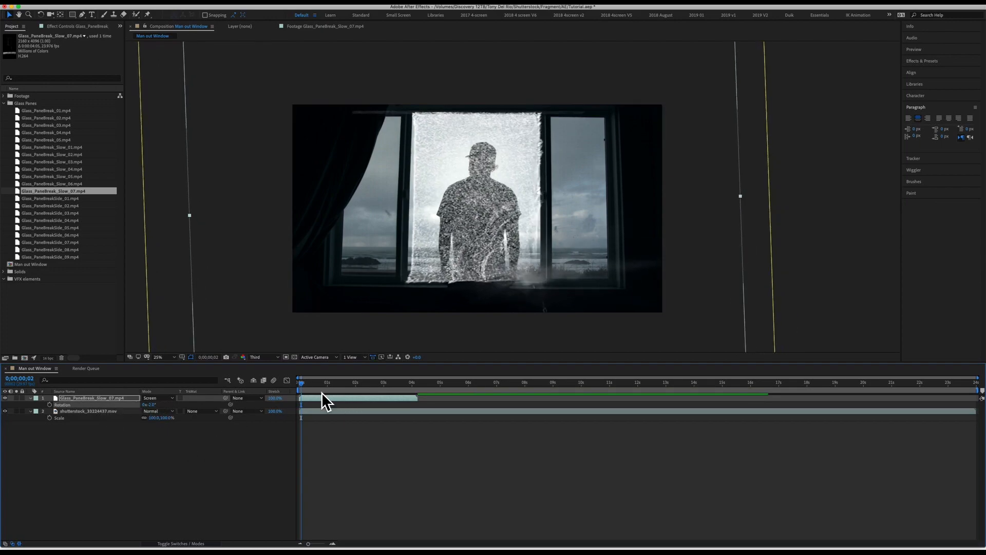
pyautogui.press('Home')
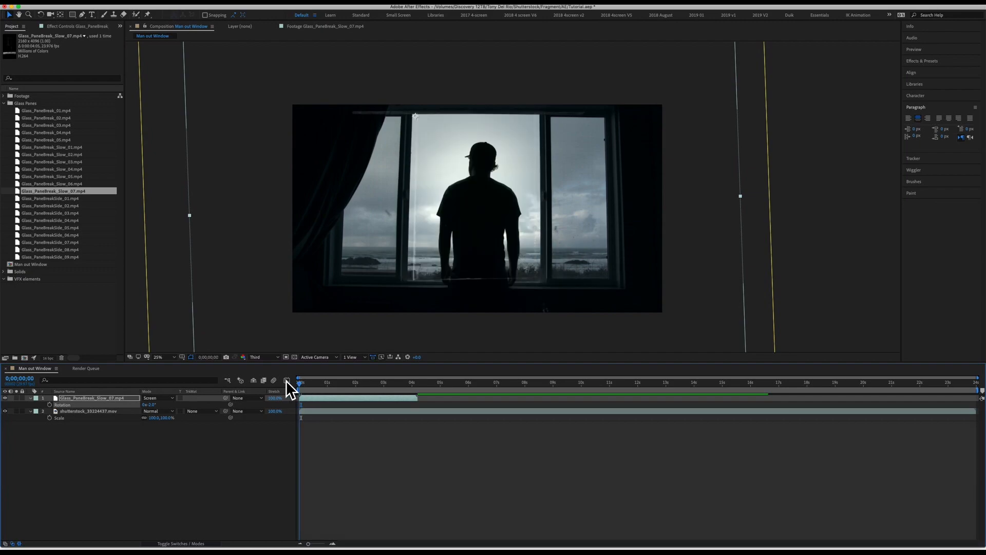
pyautogui.press('space')
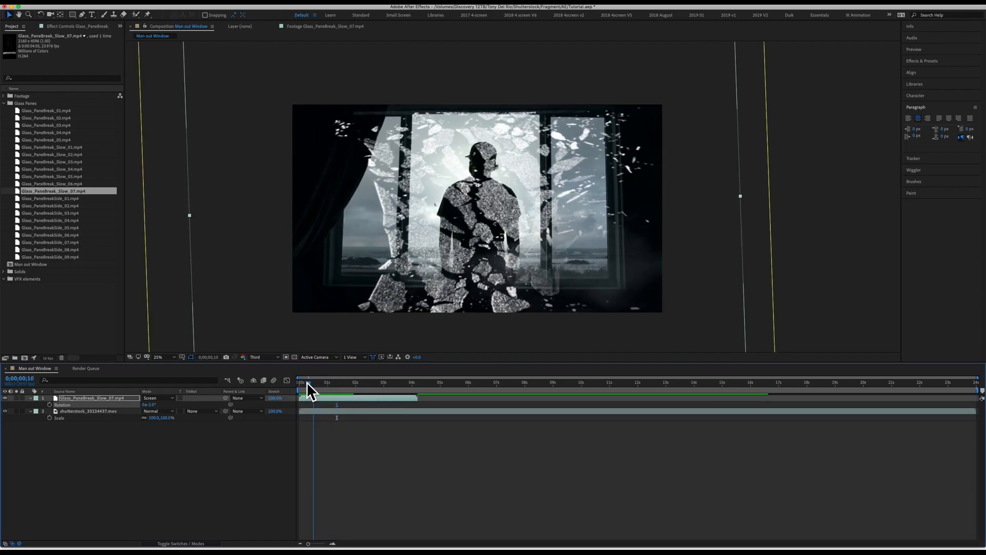
pyautogui.press('space')
pyautogui.moveTo(295, 384); pyautogui.dragTo(274, 383)
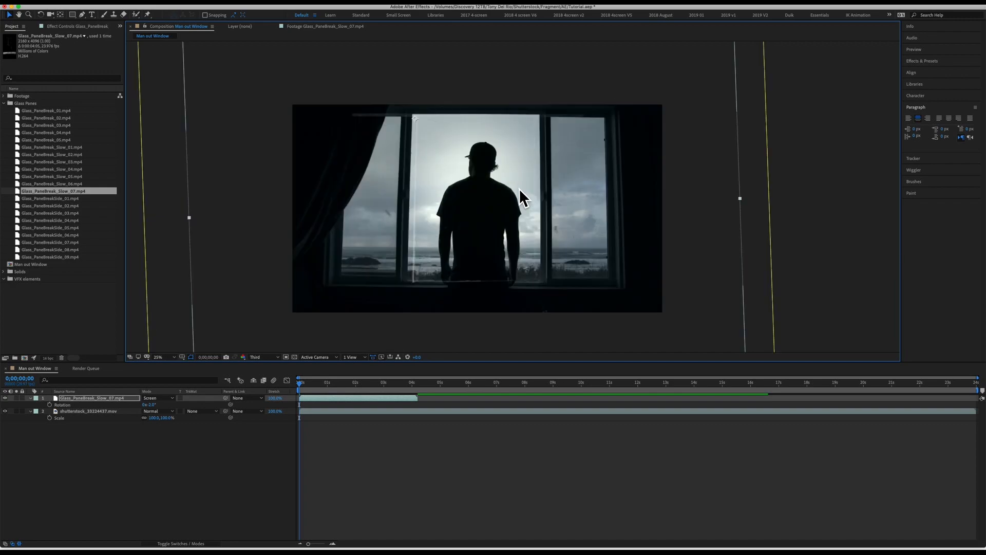
# Step: Pre-compose the glass layer as "Glass Scaled", leaving all attributes in Man out Window
pyautogui.rightClick(92, 406)
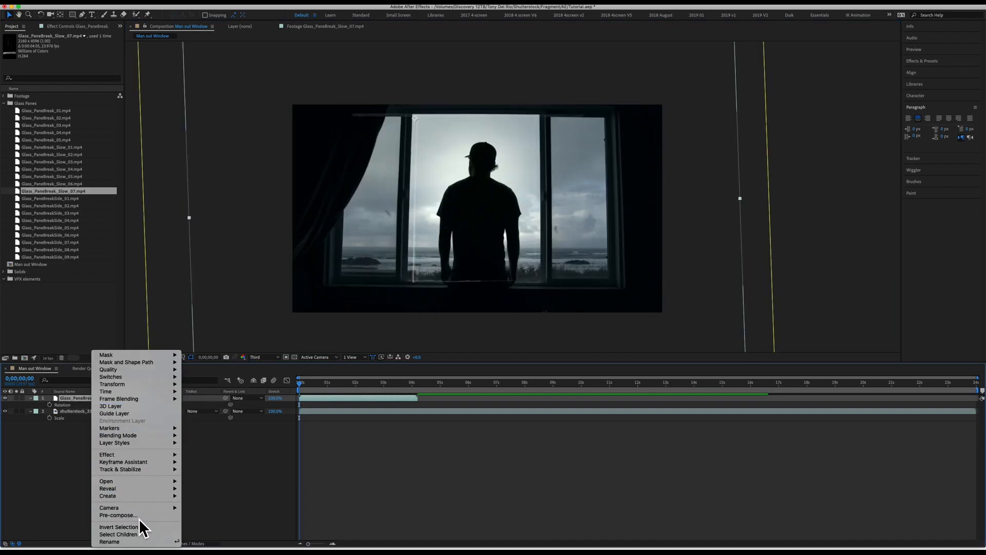
pyautogui.press('Return')
pyautogui.write('Glass')
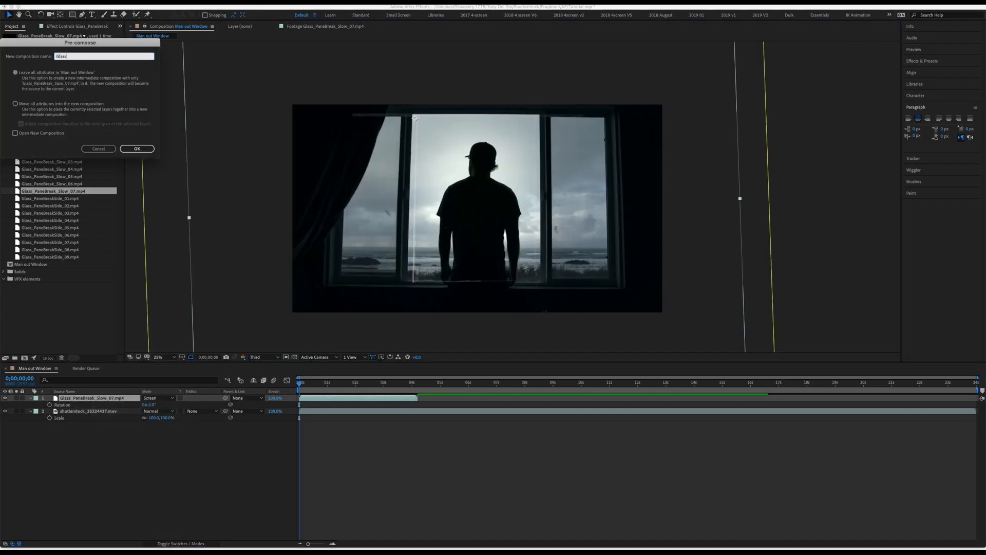
pyautogui.write(' Scaled')
pyautogui.press('Return')
# Step: Trim the start of the Glass Scaled layer to 0;00;00;03, where the pane shatters, and play the break
pyautogui.moveTo(302, 382); pyautogui.dragTo(279, 381)
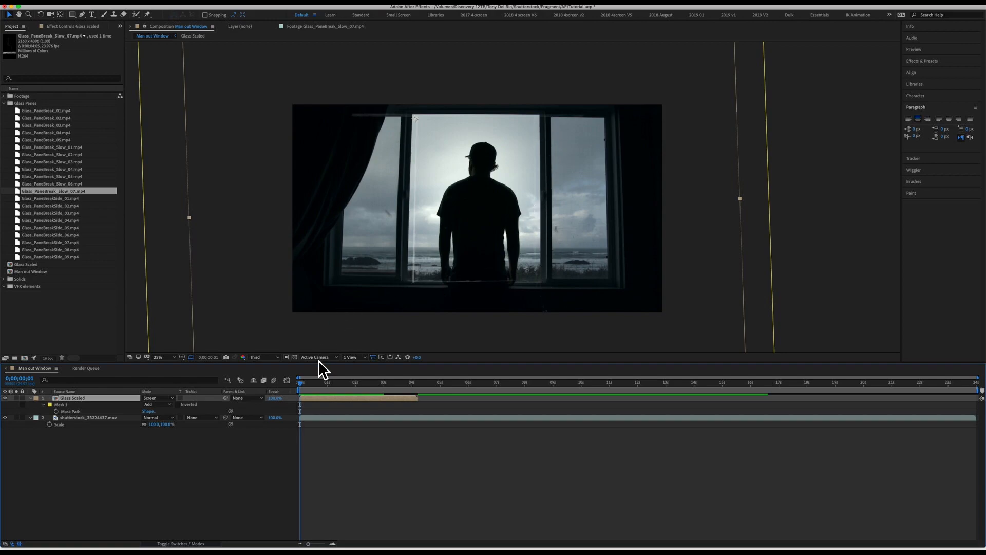
pyautogui.press('pagedown')
pyautogui.press('pagedown')
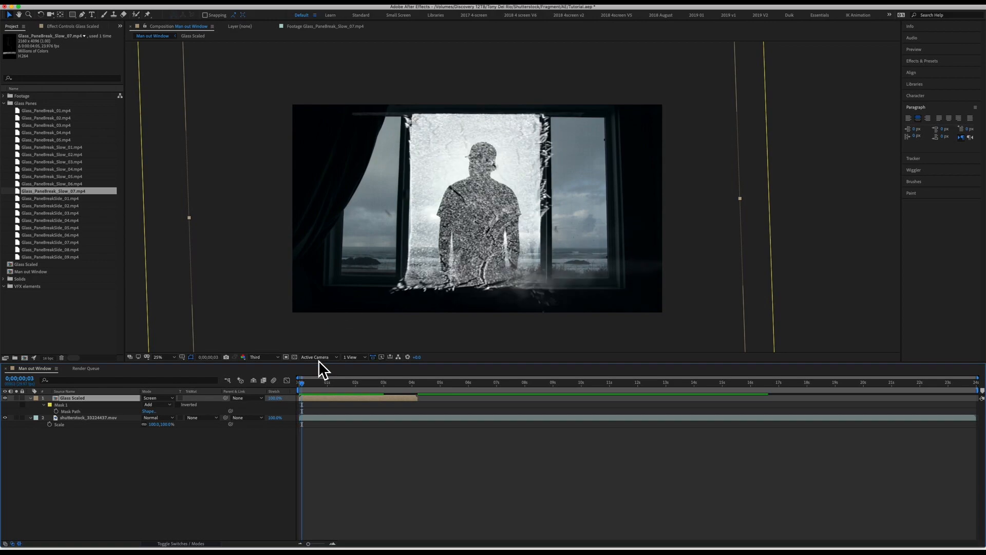
pyautogui.press('space')
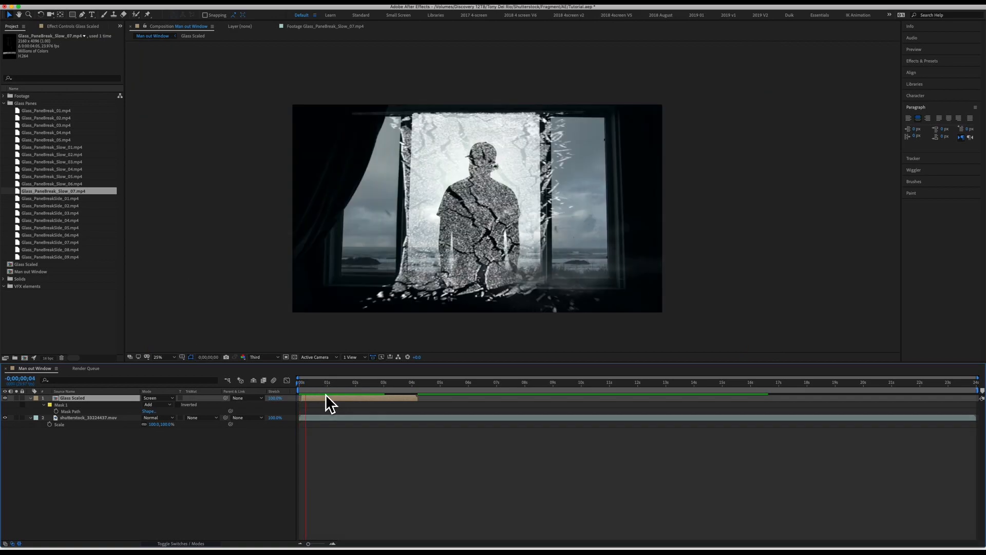
# Step: Move the Glass Scaled layer along the timeline so that it starts at 0;00;05;15
pyautogui.moveTo(322, 401); pyautogui.dragTo(385, 398)
pyautogui.moveTo(321, 383); pyautogui.dragTo(457, 399)
pyautogui.moveTo(381, 382); pyautogui.dragTo(500, 395)
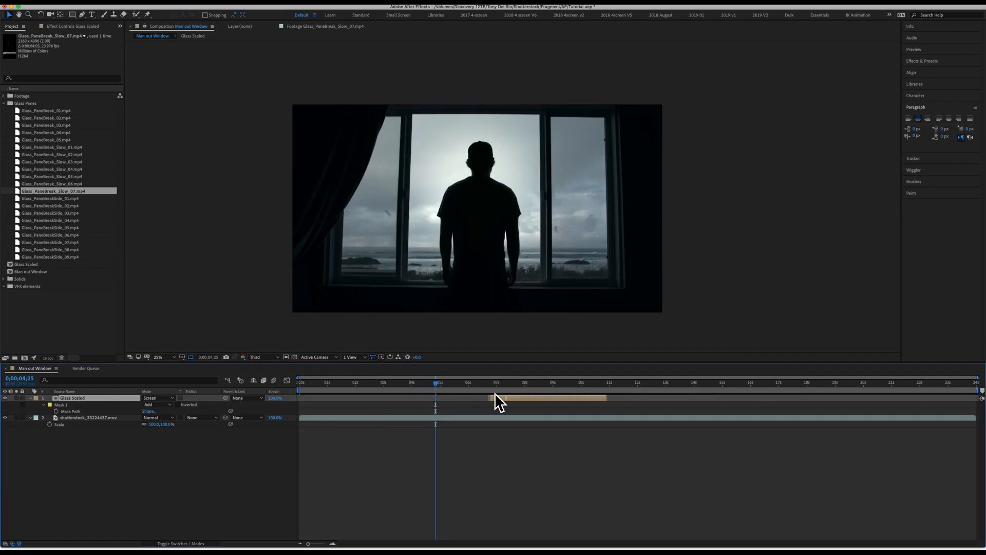
pyautogui.moveTo(436, 382); pyautogui.dragTo(454, 381)
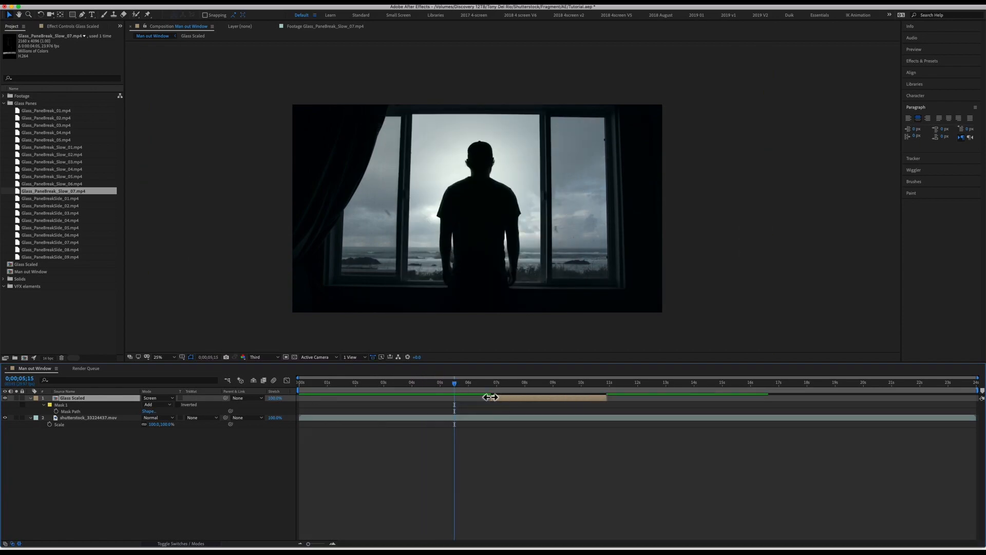
pyautogui.press('[')
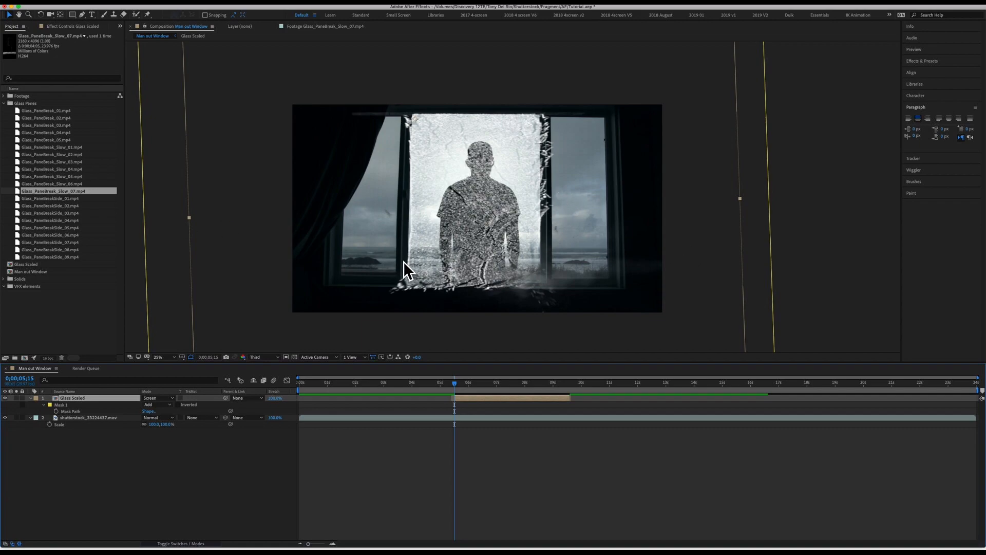
# Step: Add Glass_PaneBreak_Slow_06.mp4 above the Glass Scaled layer, starting around 0;00;05;15
pyautogui.click(80, 185)
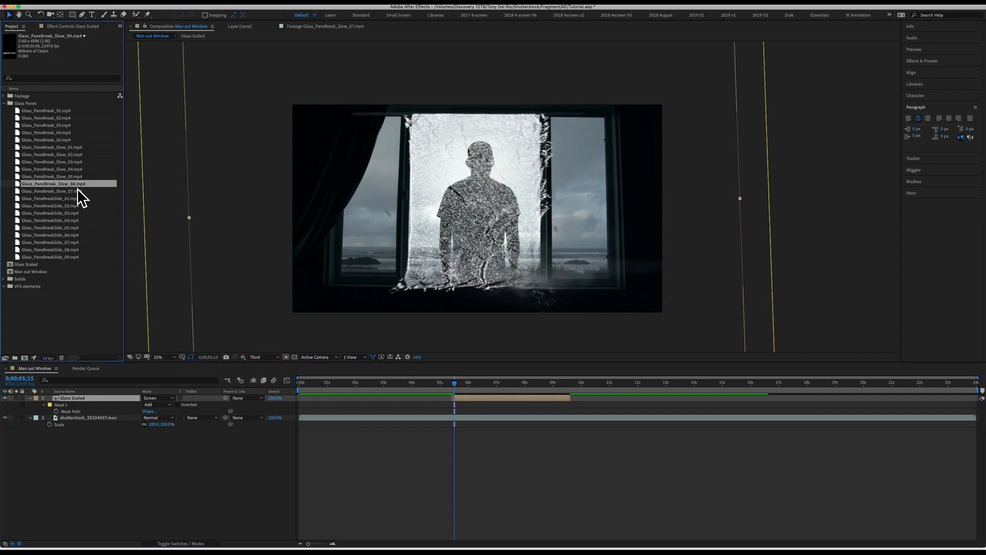
pyautogui.moveTo(47, 187); pyautogui.dragTo(477, 397)
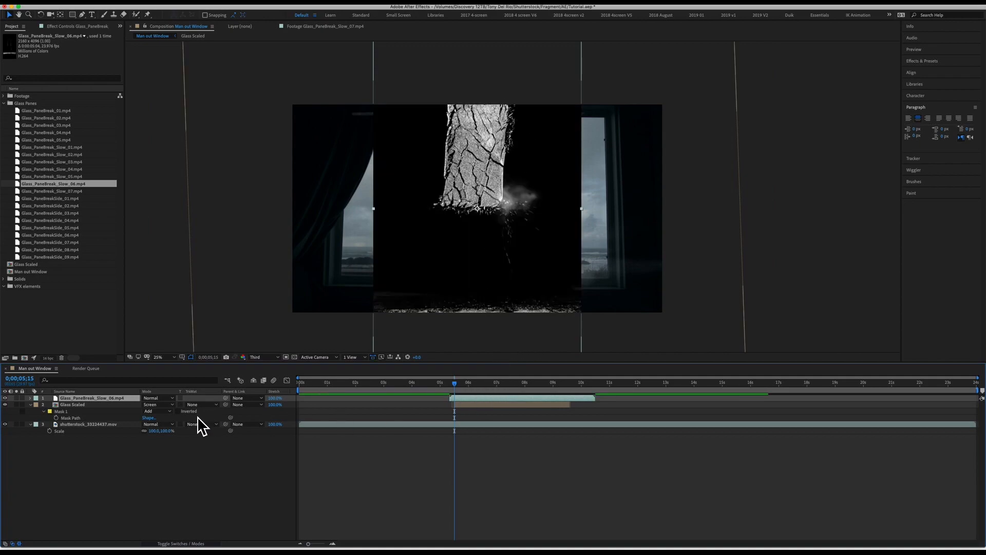
# Step: Scale Glass_PaneBreak_Slow_06.mp4 down to about 50%, move it over the right window pane and set its blending mode to Screen
pyautogui.press('s')
pyautogui.moveTo(492, 177); pyautogui.dragTo(609, 151)
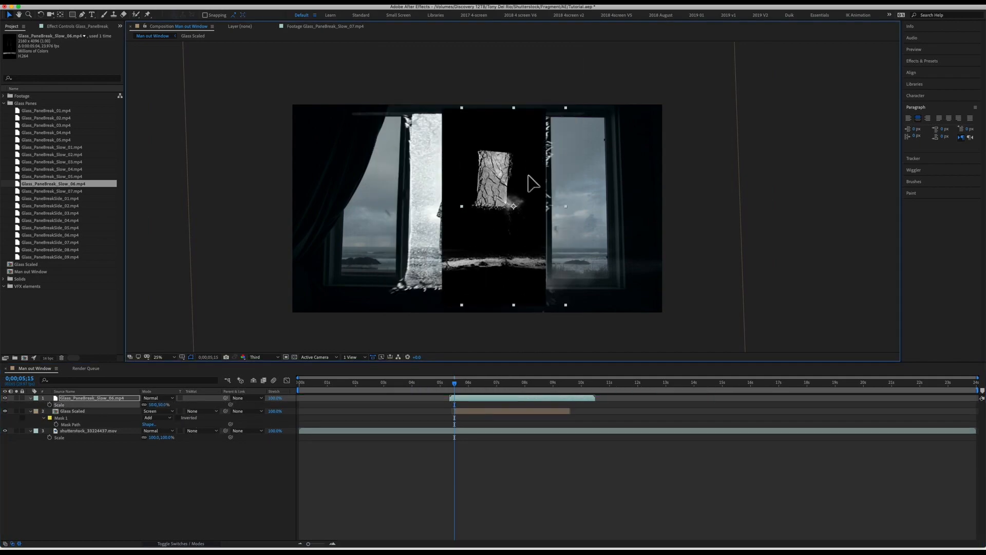
pyautogui.click(158, 397)
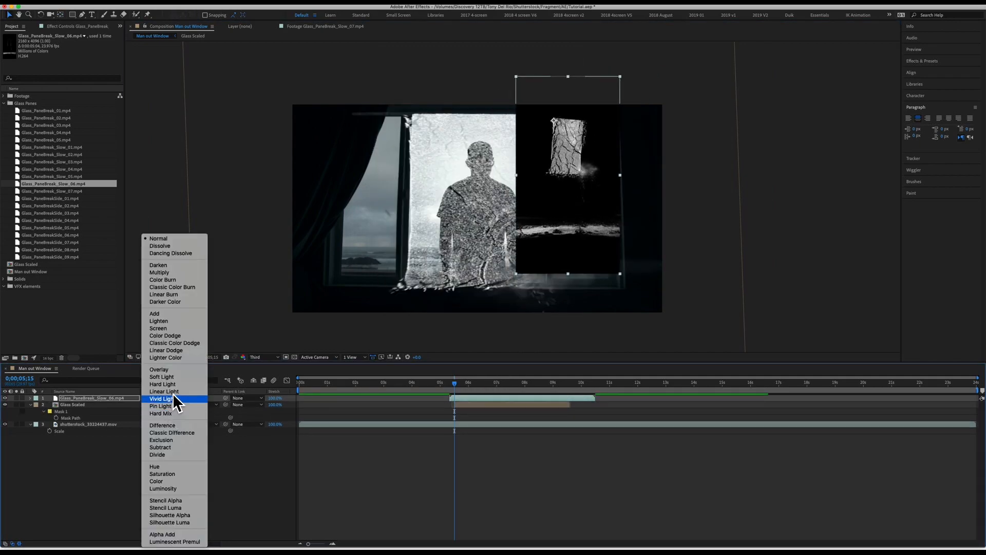
pyautogui.click(175, 409)
# Step: Enlarge Glass_PaneBreak_Slow_06.mp4 to fill the right window pane and rotate it -2° to line up with the frame
pyautogui.moveTo(152, 405)
pyautogui.mouseDown()
pyautogui.moveTo(198, 405)
pyautogui.moveTo(152, 405)
pyautogui.mouseUp()
pyautogui.press('r')
pyautogui.moveTo(592, 185); pyautogui.dragTo(591, 189)
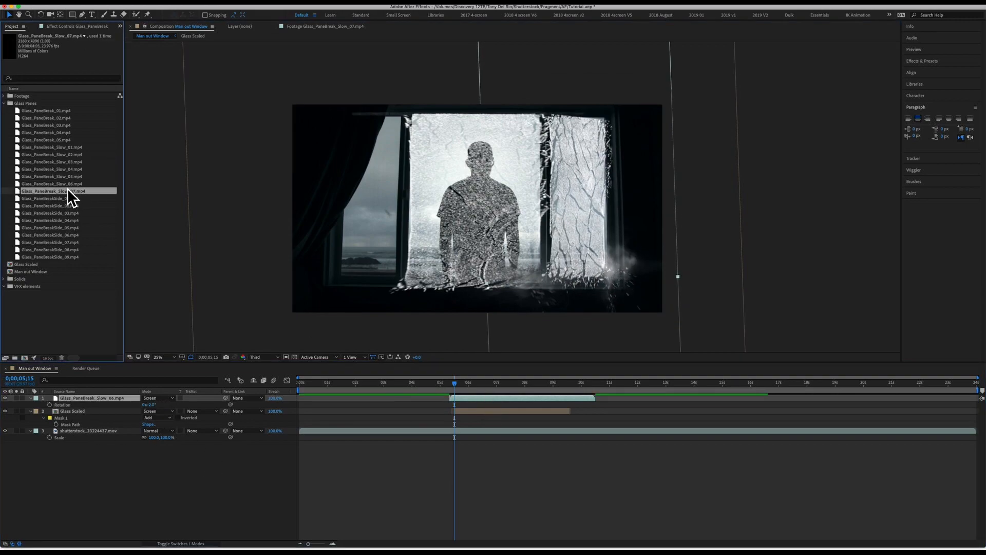
# Step: Preview the slow pane-break clips and add Glass_PaneBreak_Slow_02.mp4 as the top layer, starting just before 0;00;05;15
pyautogui.doubleClick(62, 147)
pyautogui.doubleClick(22, 156)
pyautogui.moveTo(24, 155); pyautogui.dragTo(505, 399)
# Step: Scale down Glass_PaneBreak_Slow_02.mp4, place it over the left window pane and set its blending mode to Screen
pyautogui.press('s')
pyautogui.moveTo(165, 406); pyautogui.dragTo(147, 407)
pyautogui.moveTo(477, 216); pyautogui.dragTo(363, 223)
pyautogui.click(158, 399)
pyautogui.click(158, 329)
pyautogui.moveTo(455, 383)
pyautogui.mouseDown()
pyautogui.moveTo(477, 382)
pyautogui.moveTo(456, 383)
pyautogui.mouseUp()
# Step: Move the anchor point of Glass_PaneBreak_Slow_02.mp4 to the left pane's upper-left corner and rotate the layer -1°
pyautogui.press('y')
pyautogui.moveTo(362, 216); pyautogui.dragTo(345, 157)
pyautogui.press('v')
pyautogui.press('r')
pyautogui.moveTo(150, 404); pyautogui.dragTo(146, 405)
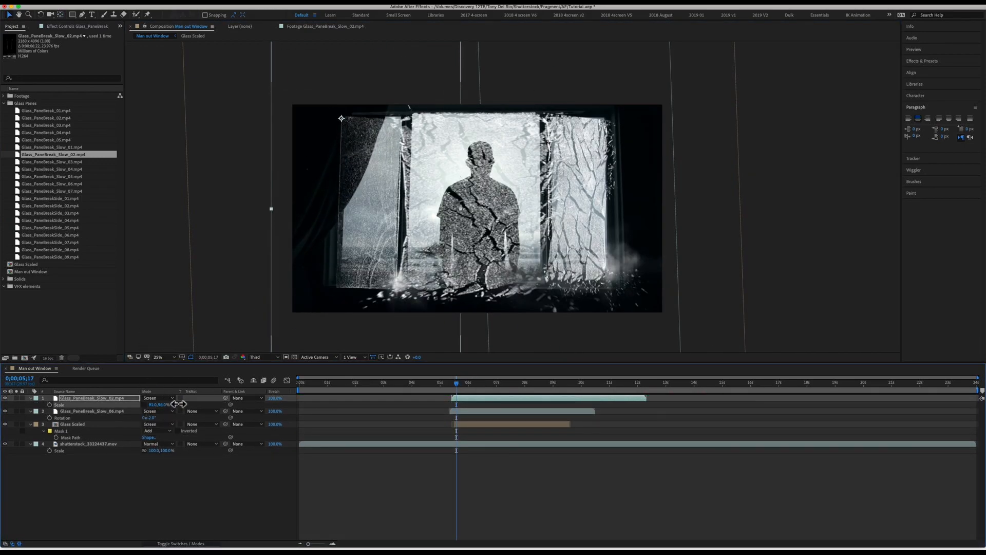
# Step: Play the break and speed up Glass_PaneBreak_Slow_02.mp4 by setting its time stretch factor to 50%
pyautogui.press('space')
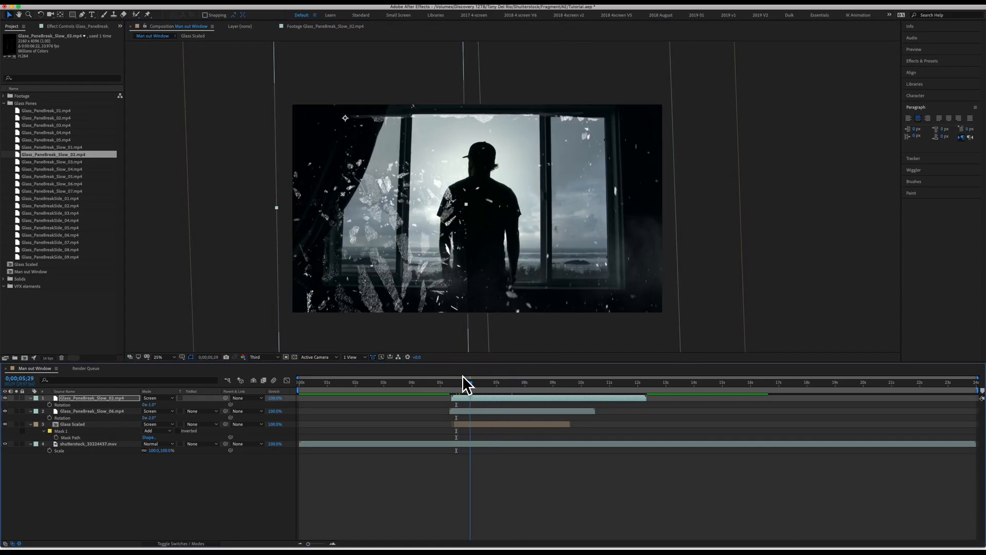
pyautogui.moveTo(436, 383); pyautogui.dragTo(457, 383)
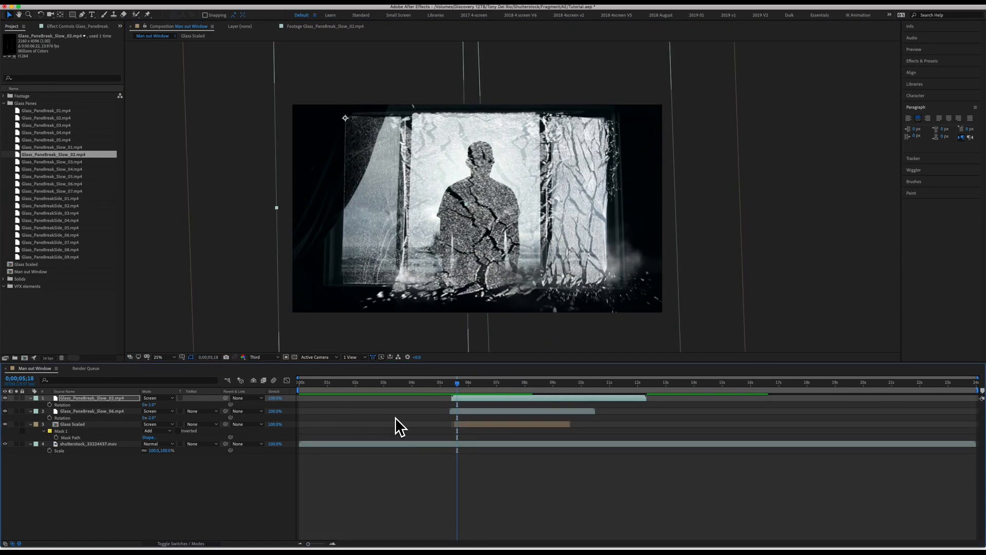
pyautogui.click(274, 398)
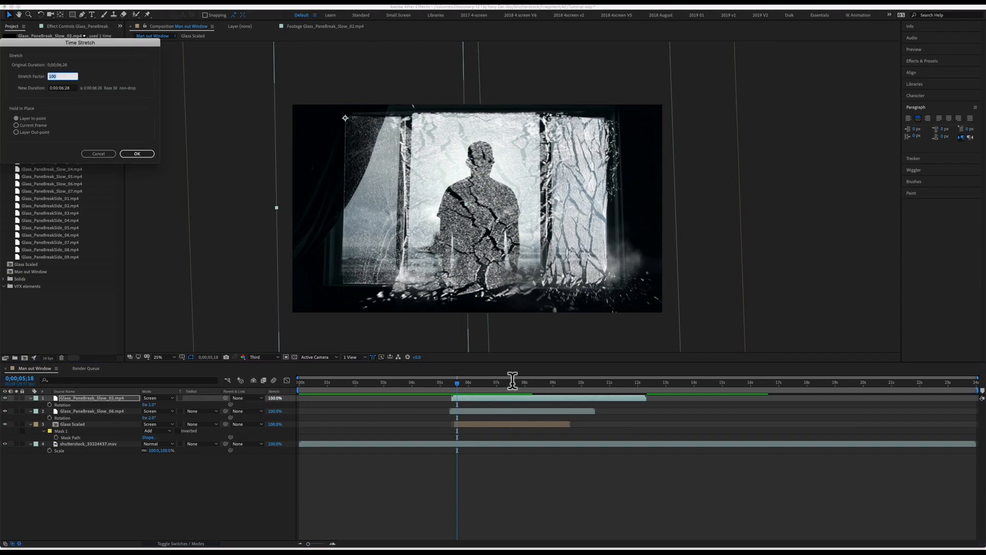
pyautogui.press('Return')
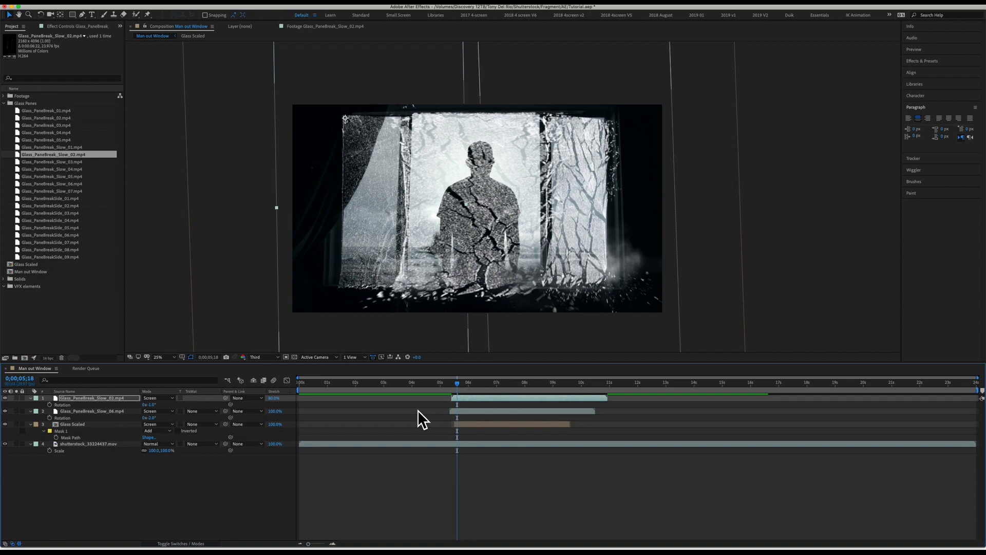
pyautogui.click(281, 399)
pyautogui.write('50')
pyautogui.press('Return')
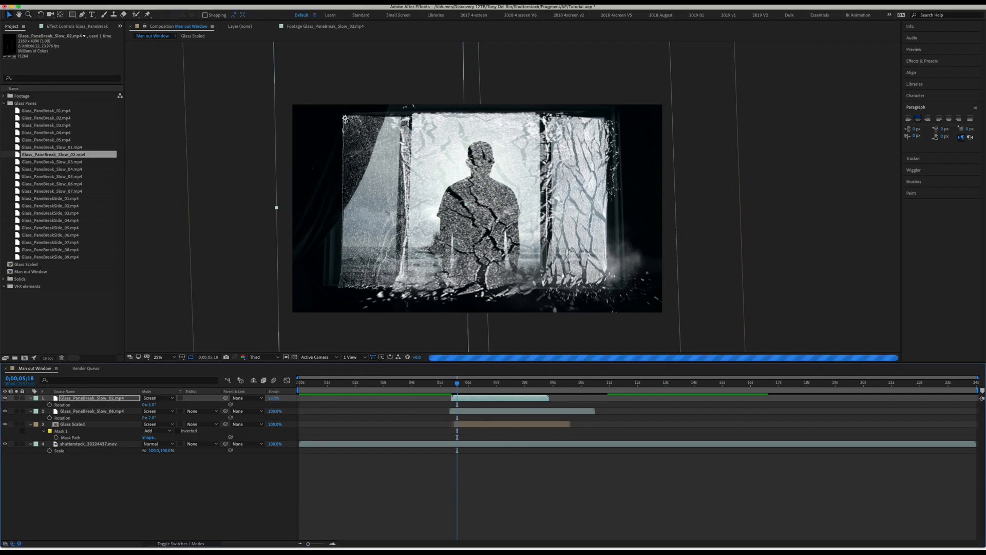
# Step: Play the three panes breaking from about 0;00;05;03 and return to the shattering frame at 0;00;05;16
pyautogui.click(445, 381)
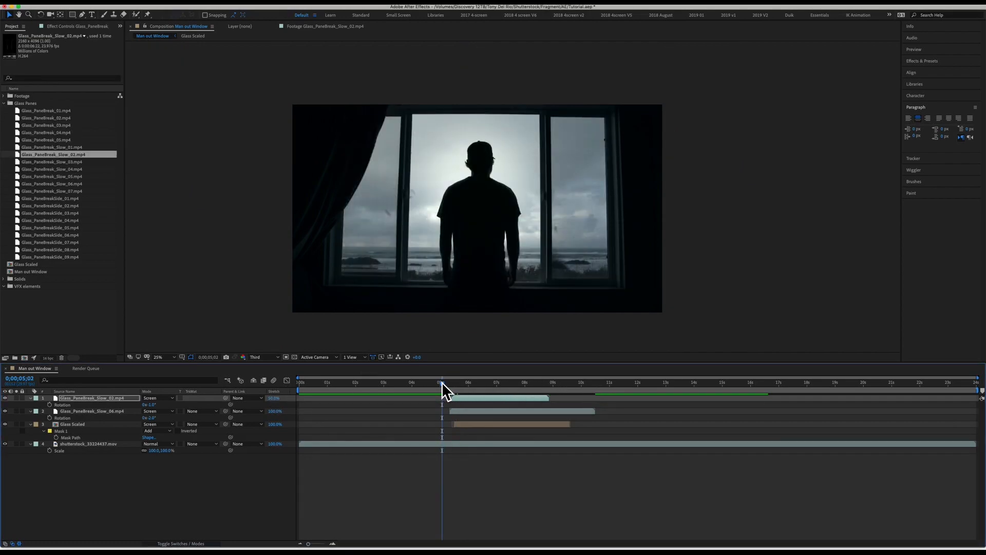
pyautogui.press('space')
pyautogui.moveTo(467, 384); pyautogui.dragTo(455, 383)
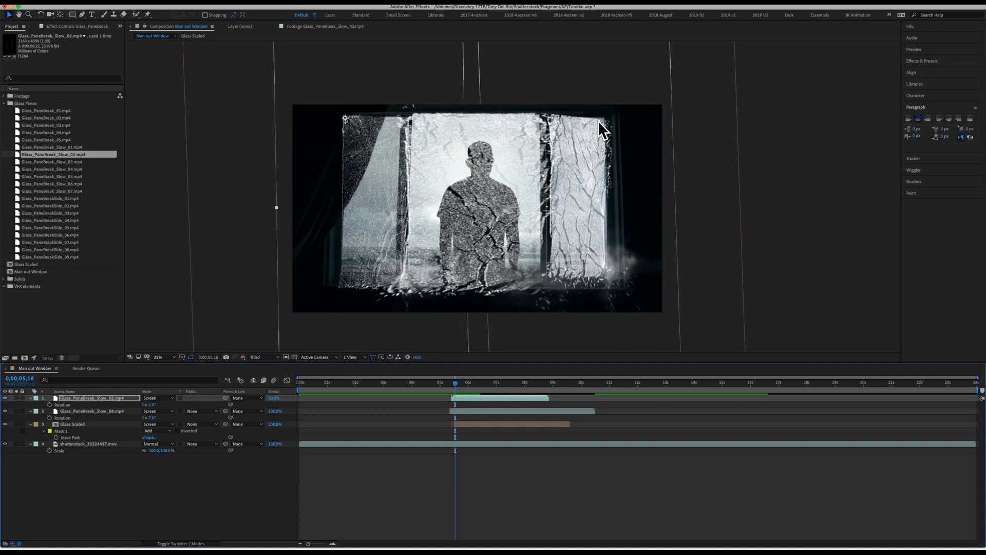
# Step: Duplicate the shutterstock window footage twice and place both copies above the glass layers
pyautogui.click(102, 444)
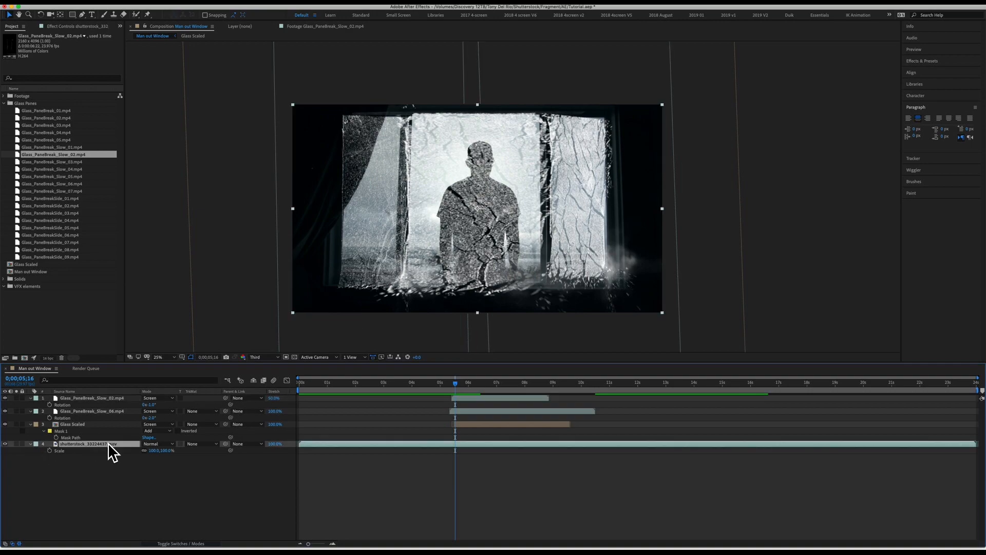
pyautogui.moveTo(101, 442); pyautogui.dragTo(96, 394)
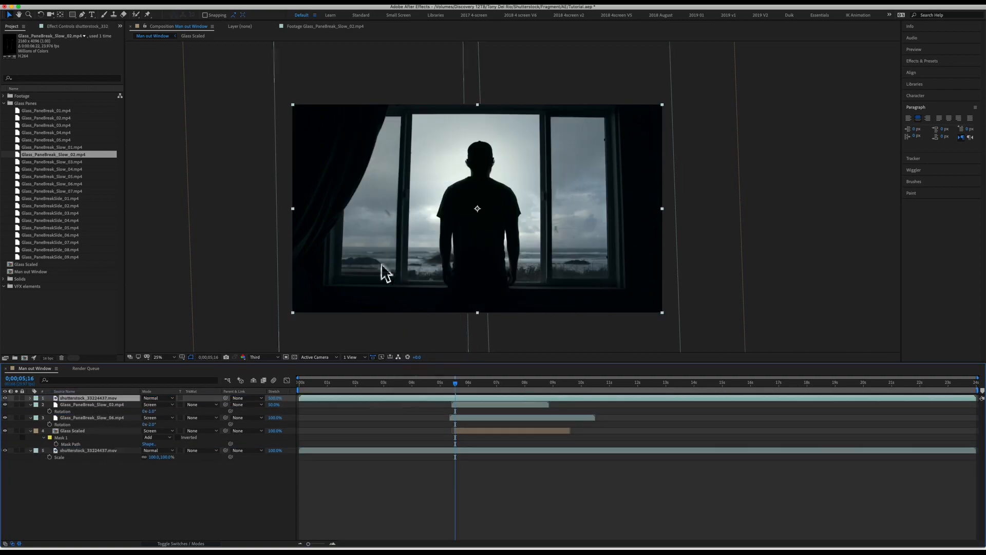
pyautogui.press('super+d')
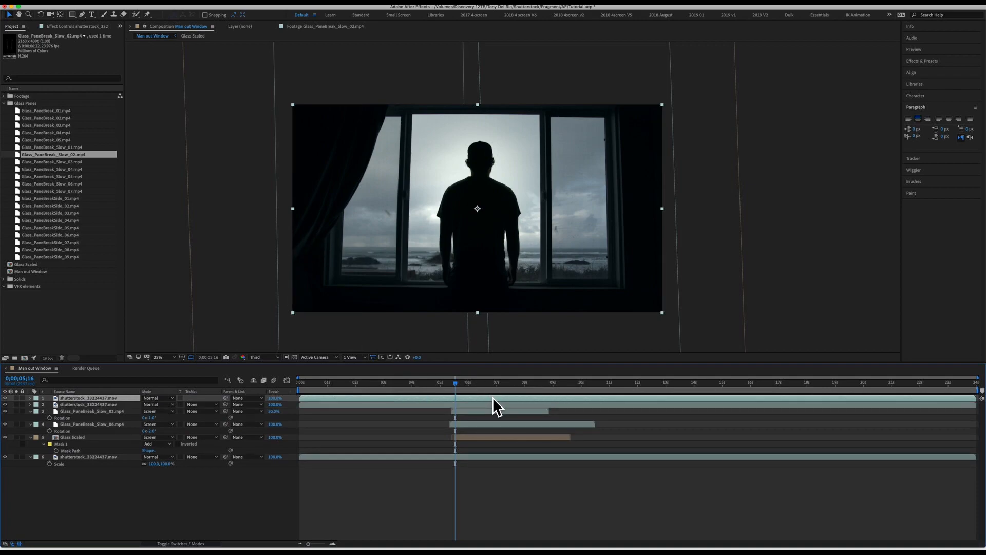
# Step: Draw a closed Pen mask on the top footage copy, following the curtain's edge and enclosing the left side of the frame
pyautogui.click(82, 15)
pyautogui.moveTo(392, 101); pyautogui.dragTo(388, 108)
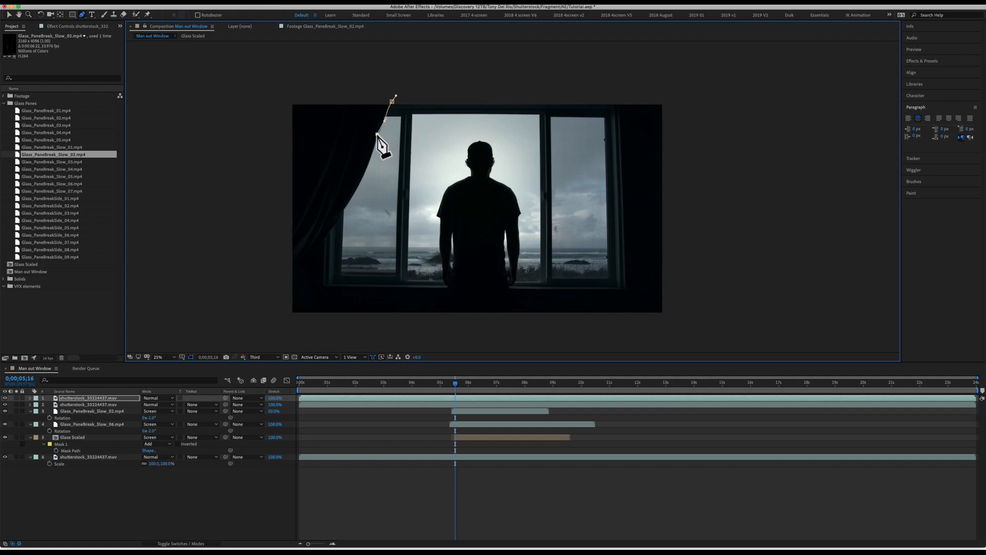
pyautogui.click(375, 150)
pyautogui.hotkey('ctrl', 'z')
pyautogui.click(348, 204)
pyautogui.click(335, 222)
pyautogui.click(319, 242)
pyautogui.click(306, 256)
pyautogui.click(289, 281)
pyautogui.click(268, 307)
pyautogui.click(226, 99)
pyautogui.click(249, 54)
pyautogui.click(390, 59)
pyautogui.click(392, 101)
# Step: Rename the masked top footage copy "Curtains" and the copy below it "Man Holdover"
pyautogui.click(84, 398)
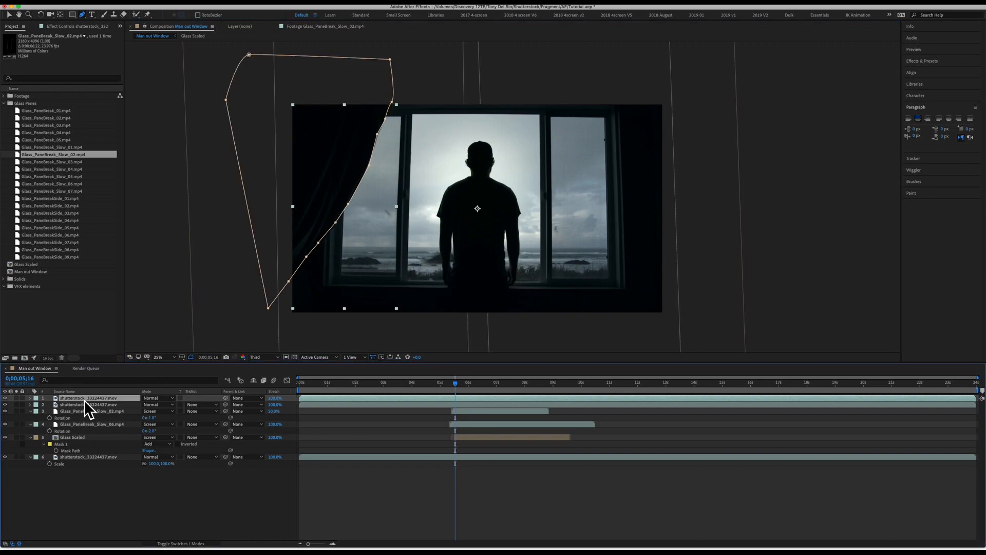
pyautogui.press('Return')
pyautogui.write('Curtains')
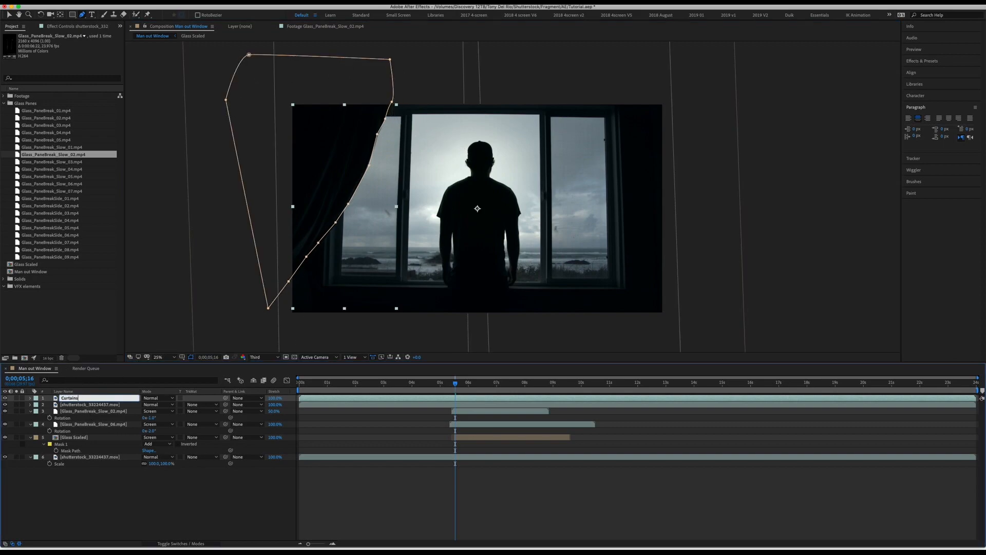
pyautogui.press('Return')
pyautogui.click(105, 404)
pyautogui.press('Return')
pyautogui.write('Man Holdove')
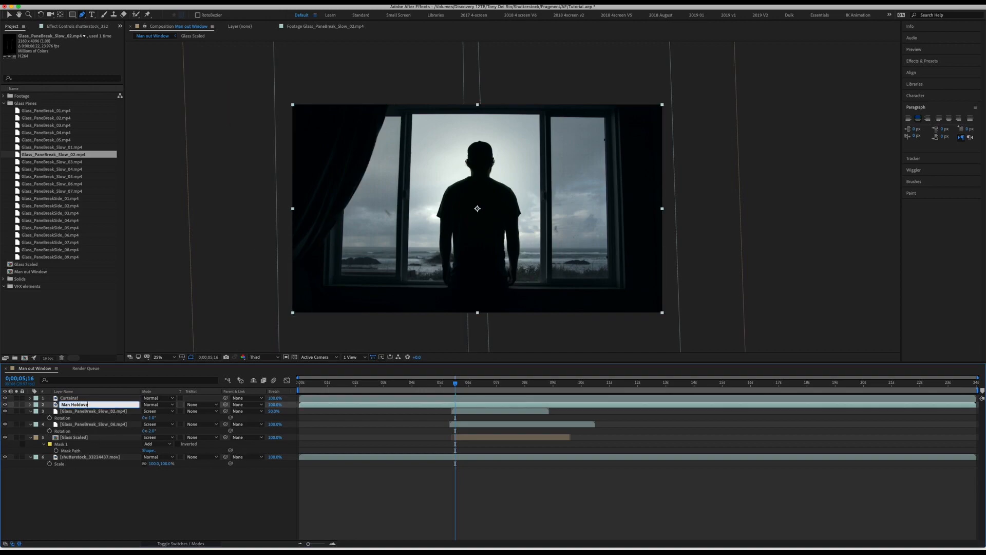
pyautogui.write('r')
pyautogui.press('Return')
# Step: Mask the Man Holdover layer with a rectangle around the centre window pane and apply the Linear Color Key effect
pyautogui.click(73, 14)
pyautogui.moveTo(410, 102)
pyautogui.mouseDown()
pyautogui.moveTo(500, 303)
pyautogui.moveTo(544, 343)
pyautogui.mouseUp()
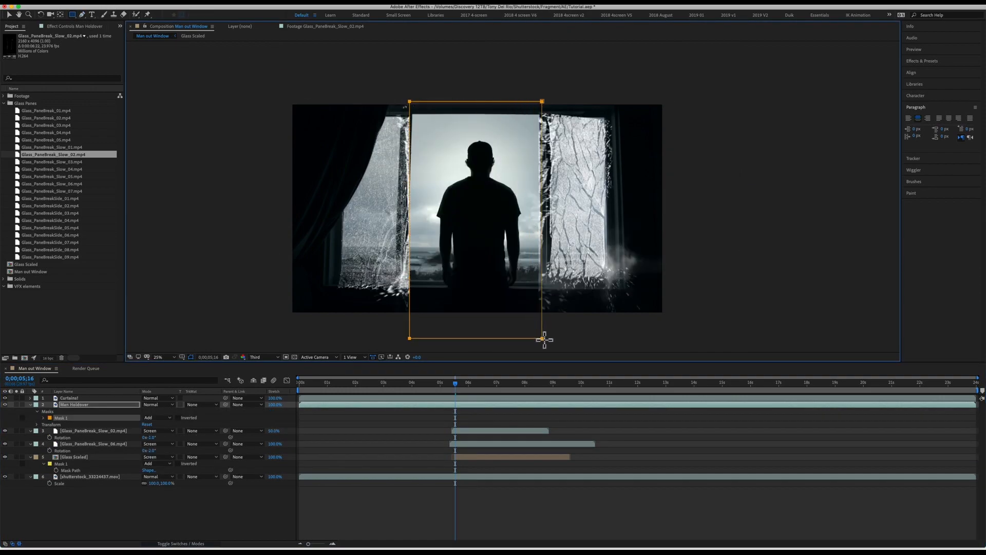
pyautogui.click(97, 405)
pyautogui.click(161, 2)
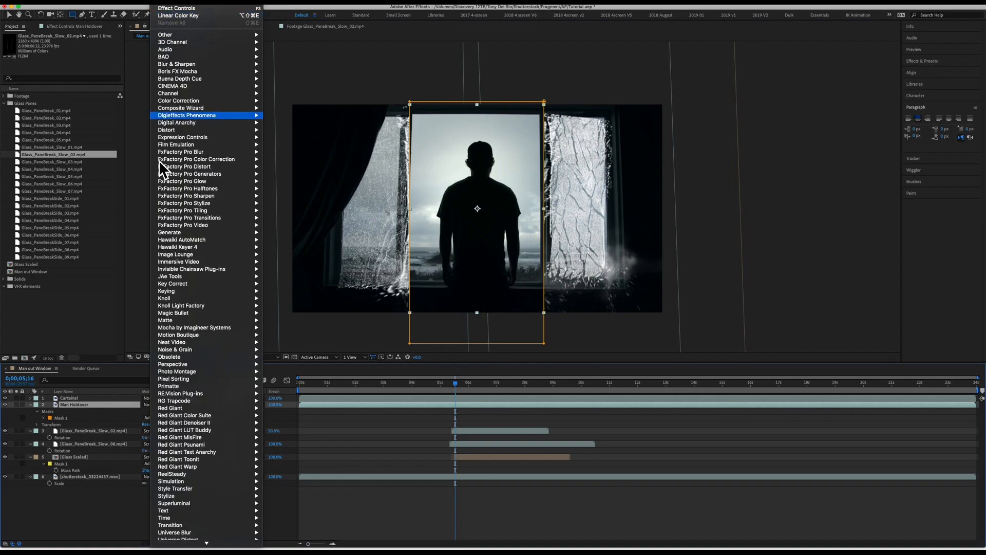
pyautogui.moveTo(198, 292)
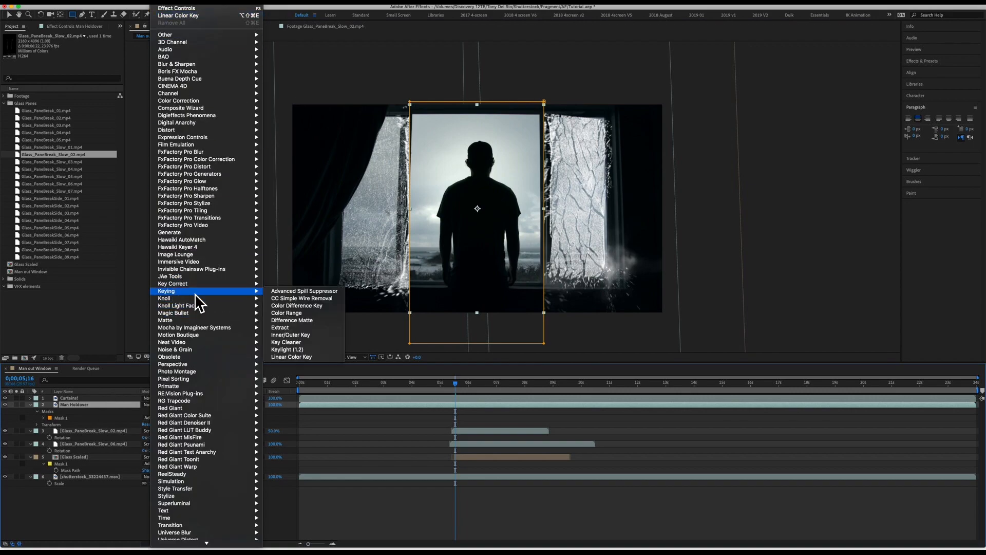
pyautogui.click(303, 358)
# Step: Sample the bright window background as the key color, with Matching Tolerance at 0% and Matching Softness at about 82%
pyautogui.click(82, 110)
pyautogui.click(547, 203)
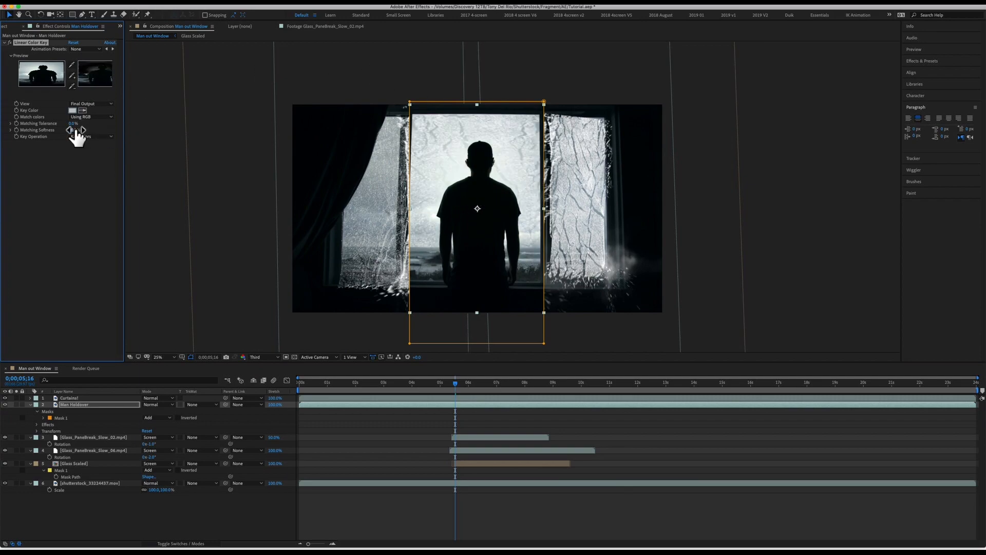
pyautogui.moveTo(78, 129); pyautogui.dragTo(106, 132)
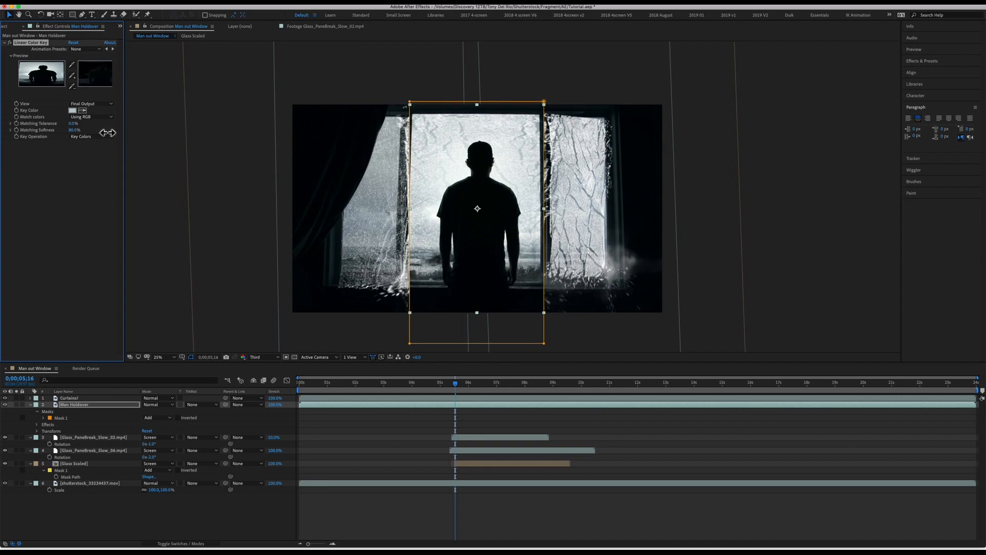
# Step: Reshape the Man Holdover mask so it tapers downward around the man, and feather it by about 41 pixels
pyautogui.moveTo(410, 104); pyautogui.dragTo(415, 102)
pyautogui.moveTo(544, 103); pyautogui.dragTo(538, 101)
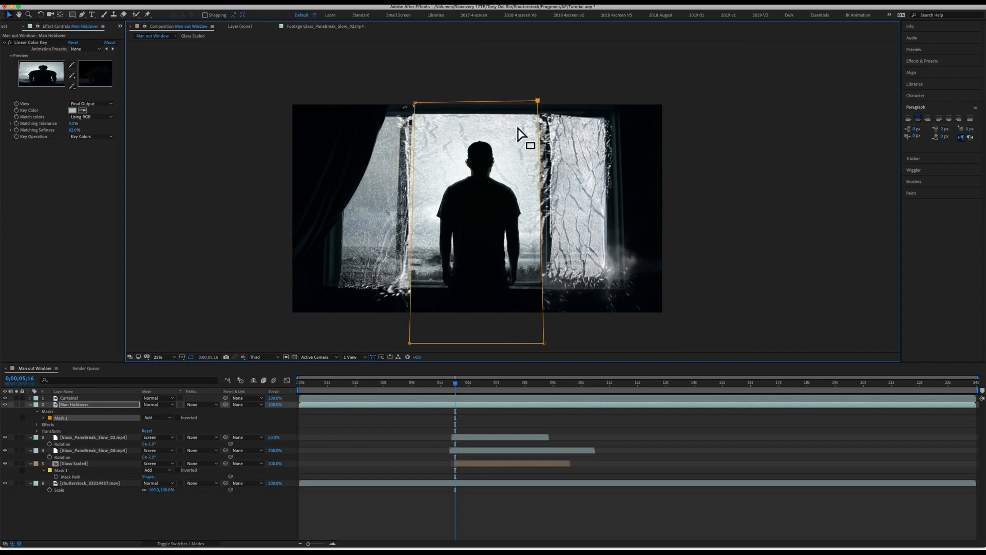
pyautogui.moveTo(409, 343); pyautogui.dragTo(452, 343)
pyautogui.moveTo(544, 343); pyautogui.dragTo(507, 347)
pyautogui.scroll(-1, 508, 351)
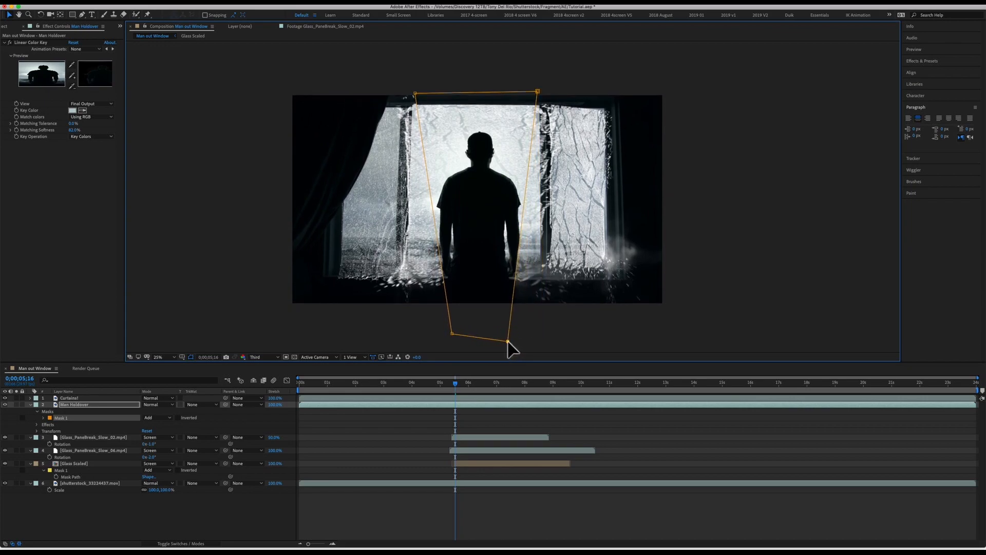
pyautogui.press('f')
pyautogui.moveTo(160, 418); pyautogui.dragTo(174, 418)
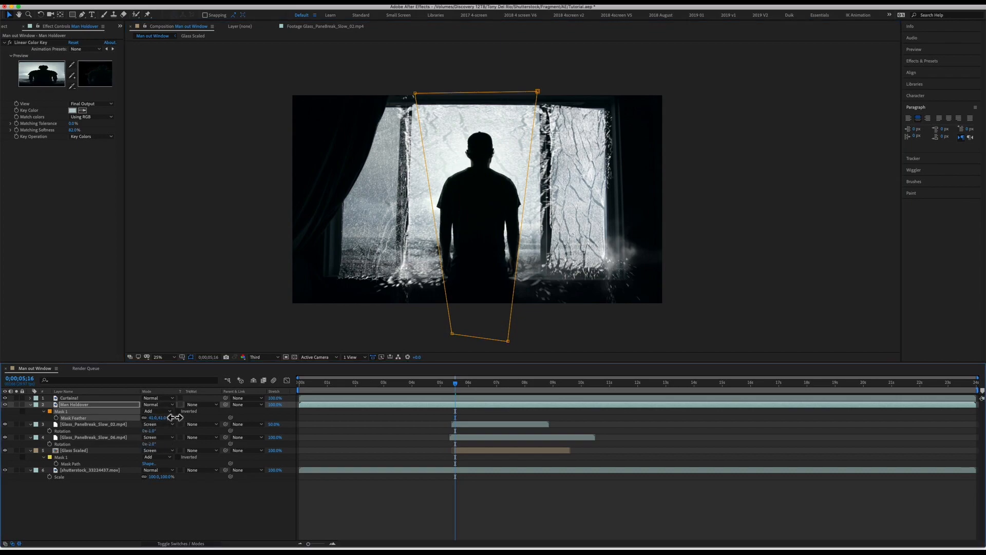
# Step: Deselect the layers and play the finished window break to check the man and curtain in front of the glass
pyautogui.click(425, 500)
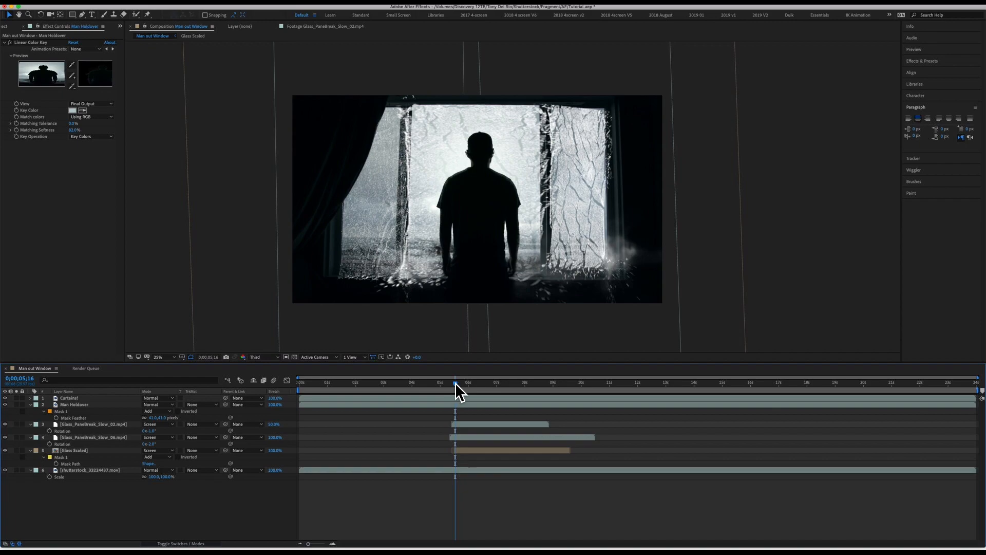
pyautogui.press('space')
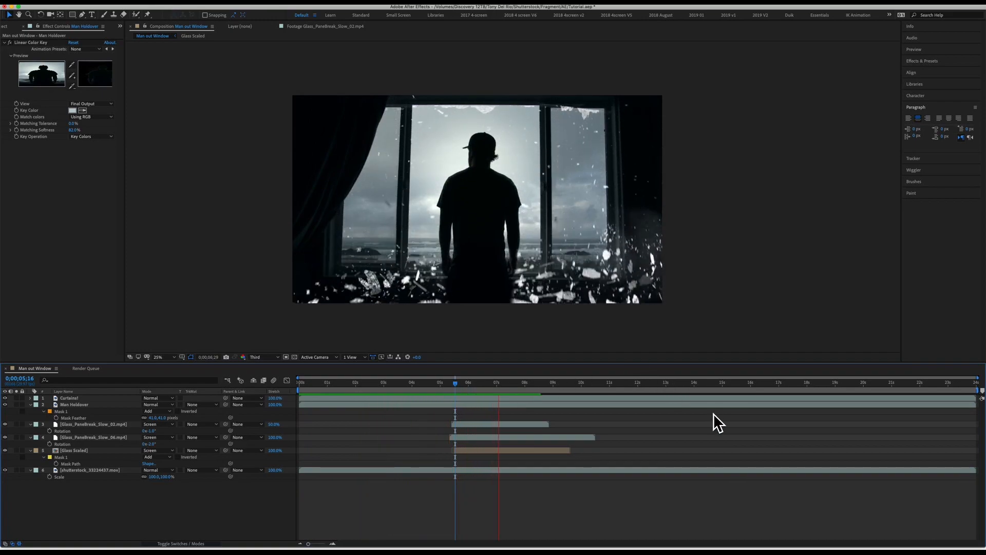
pyautogui.press('space')
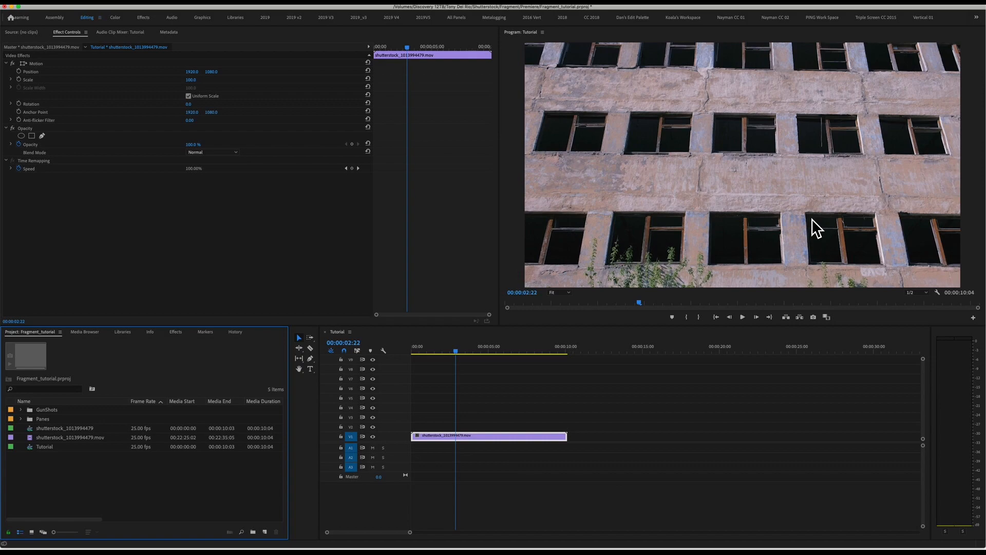
# Step: Switch to the Fragment_tutorial project in Premiere Pro and play the building shot in the Tutorial sequence from the start
pyautogui.moveTo(430, 350); pyautogui.dragTo(357, 336)
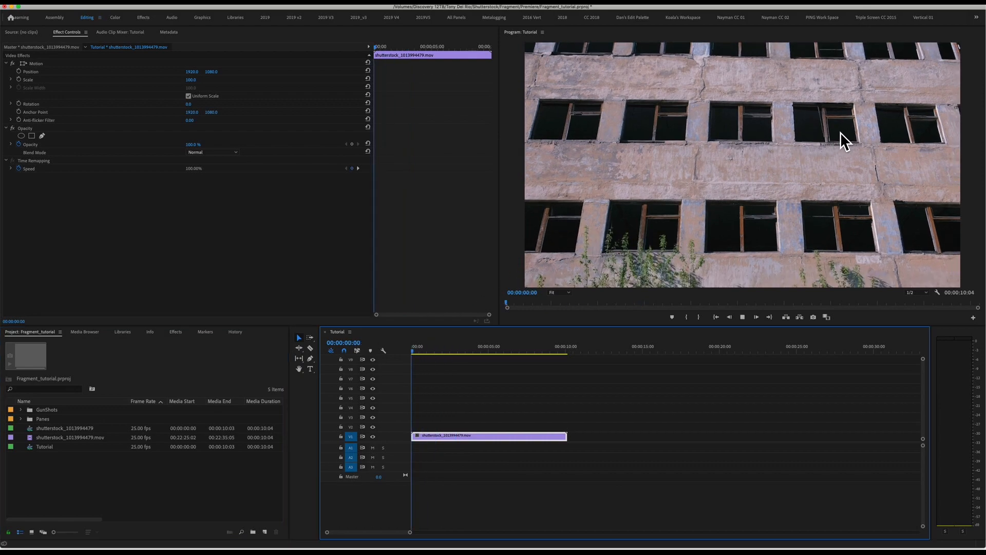
pyautogui.press('space')
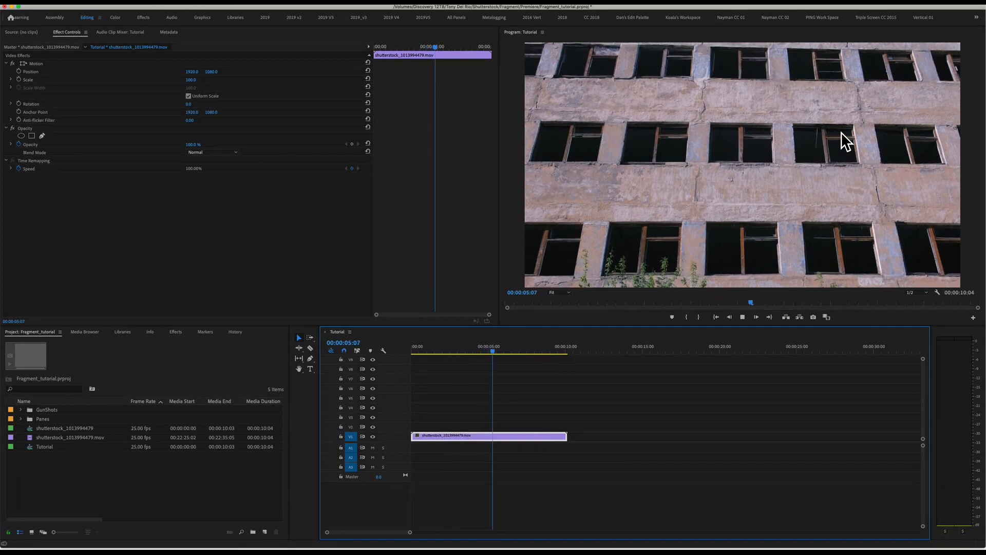
pyautogui.press('space')
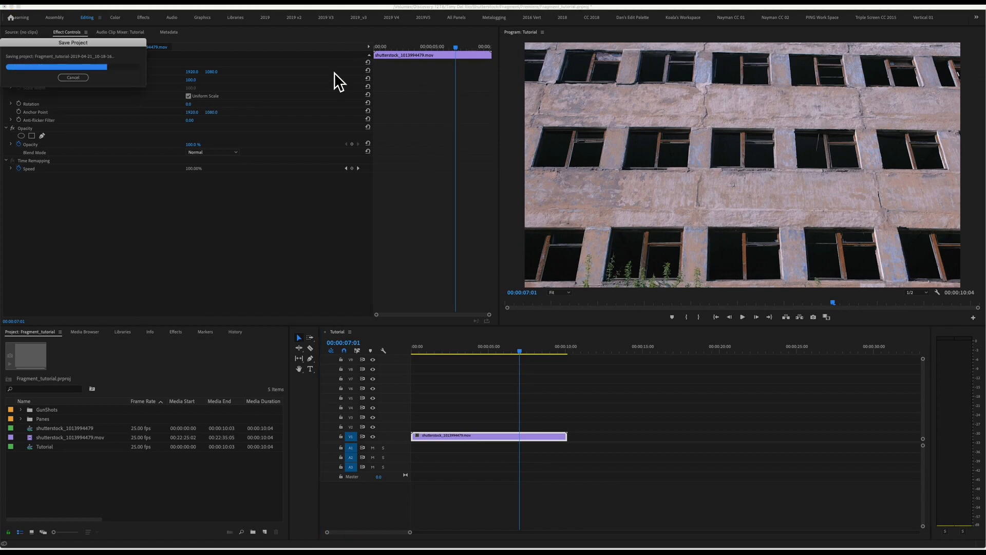
# Step: Find the Warp Stabilizer effect by searching for "warp" and apply it to the shutterstock_1013994479.mov clip in the Tutorial sequence
pyautogui.click(177, 332)
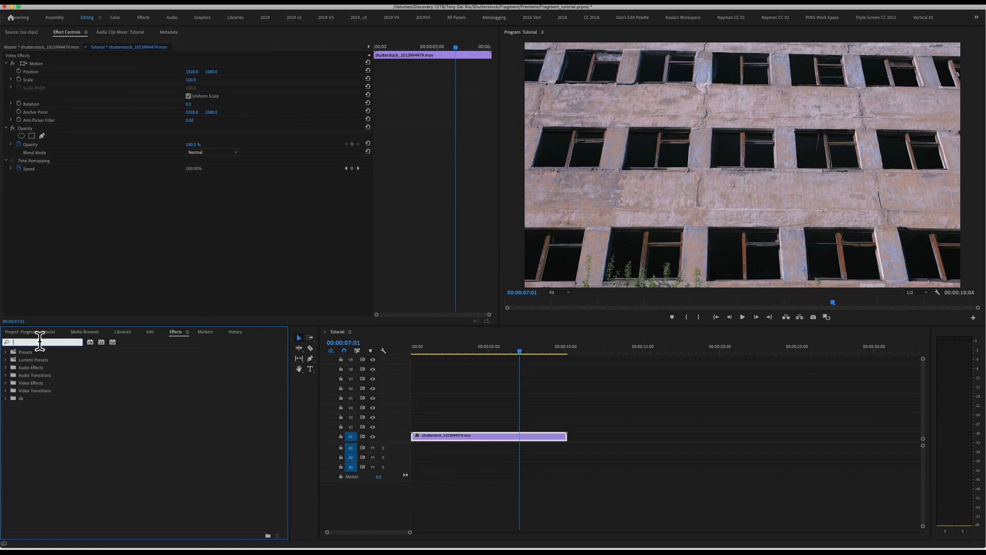
pyautogui.write('warp')
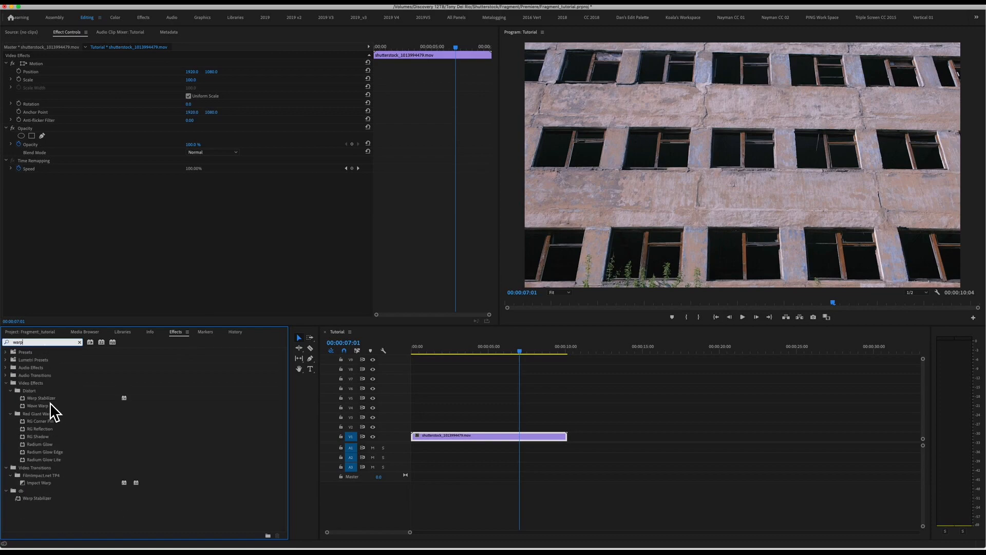
pyautogui.click(50, 398)
pyautogui.moveTo(46, 399); pyautogui.dragTo(492, 437)
pyautogui.click(6, 383)
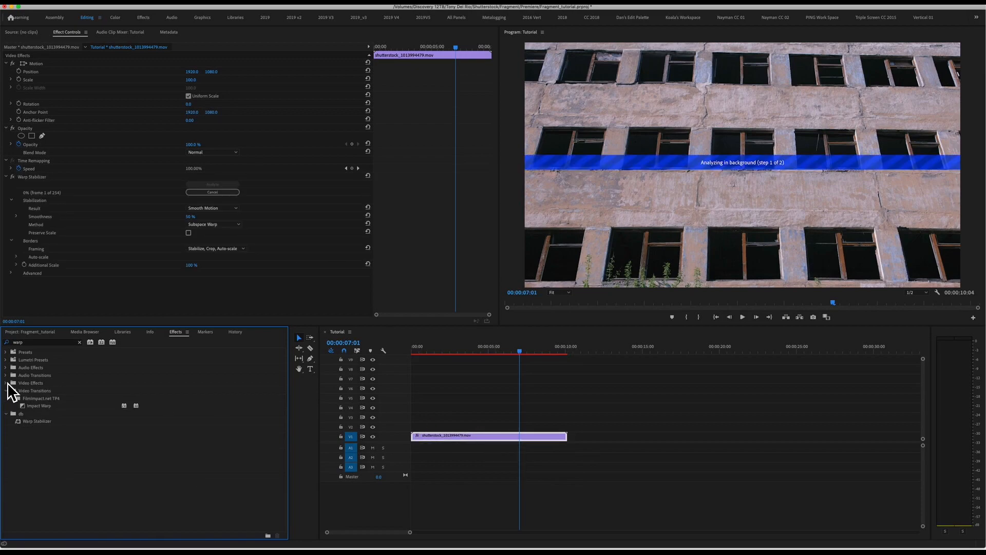
# Step: Return the playhead to the sequence start and set the building clip's Warp Stabilizer result to No Motion
pyautogui.click(5, 391)
pyautogui.click(6, 399)
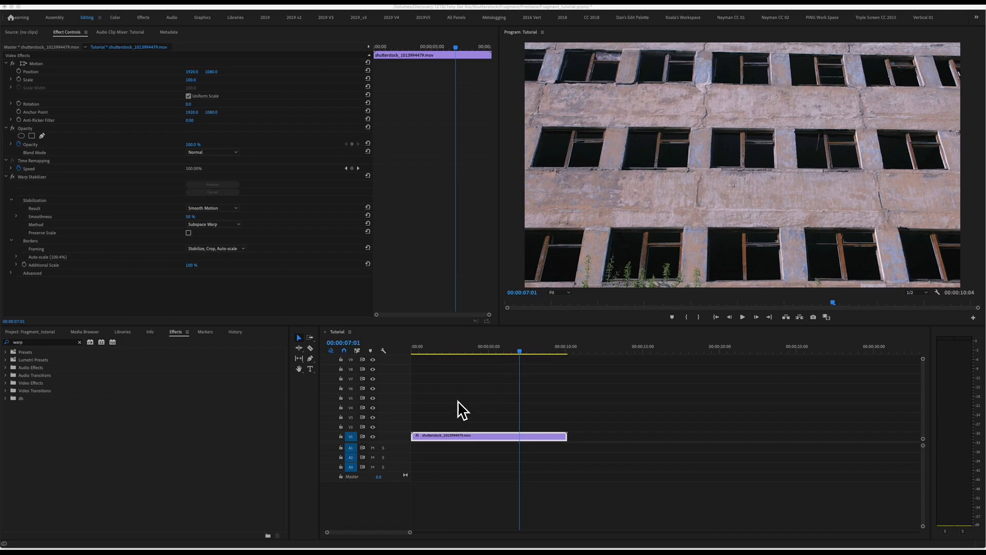
pyautogui.click(326, 344)
pyautogui.moveTo(460, 348); pyautogui.dragTo(408, 349)
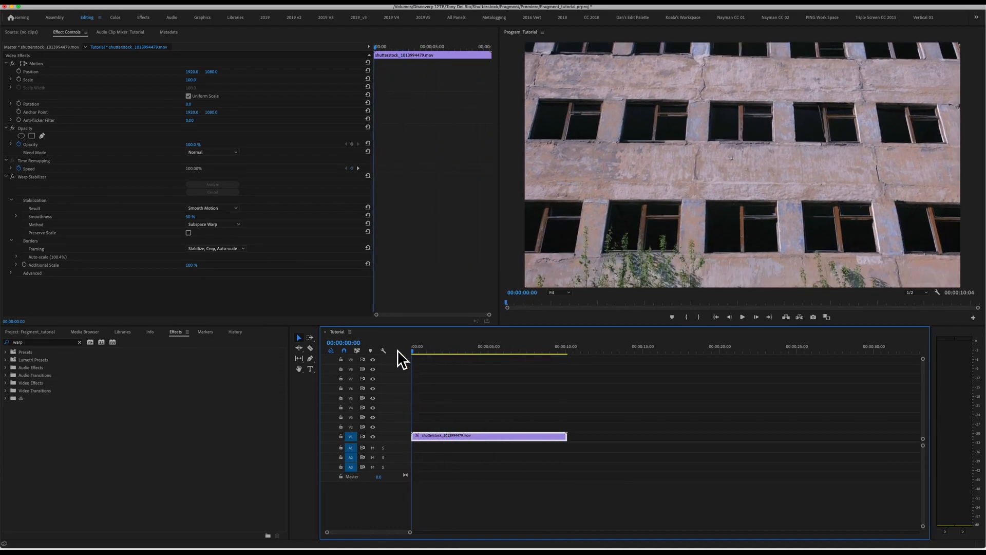
pyautogui.click(48, 169)
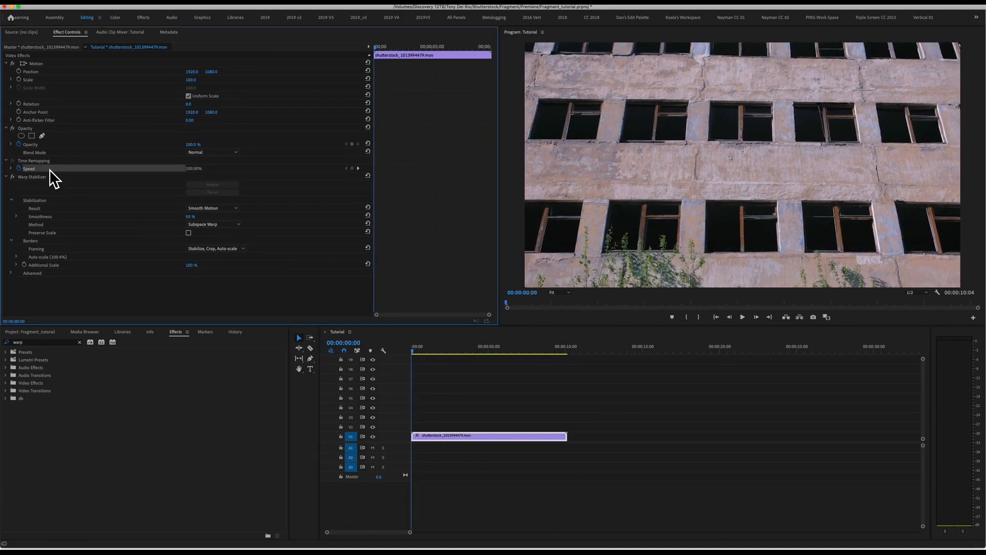
pyautogui.click(58, 177)
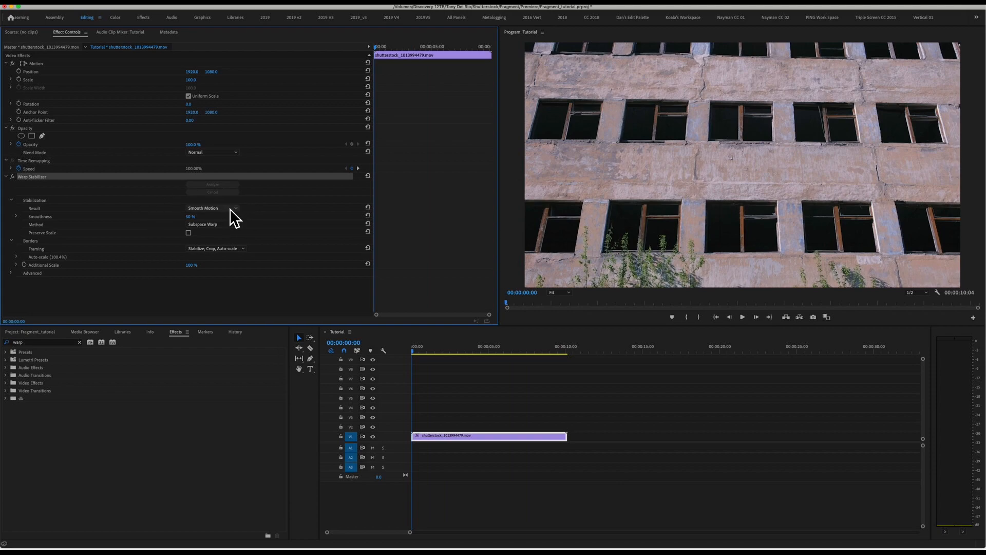
pyautogui.click(68, 197)
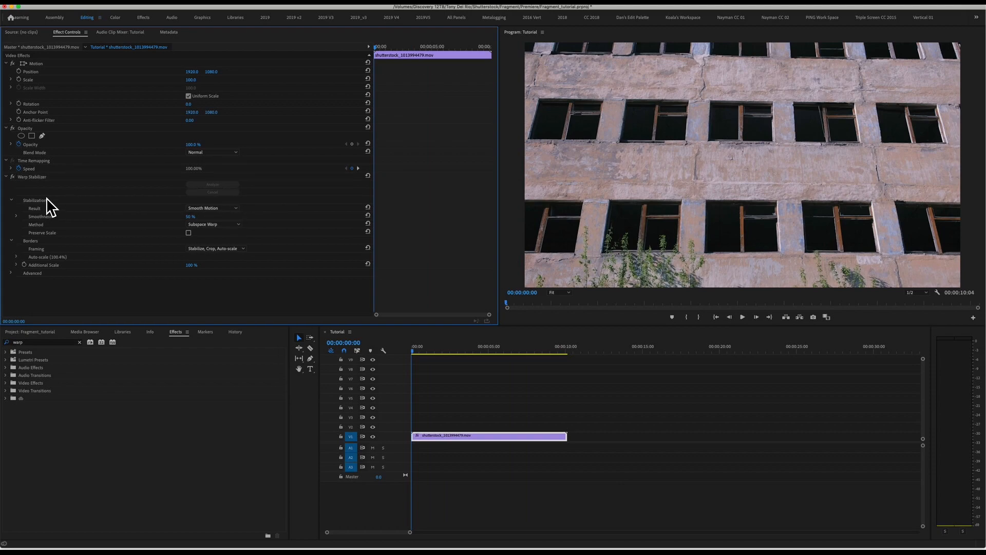
pyautogui.click(220, 209)
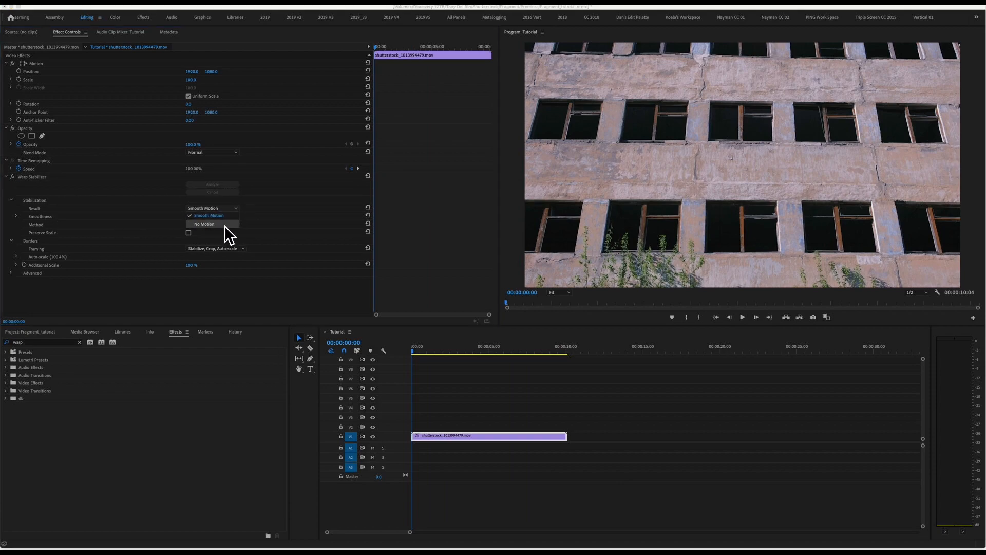
pyautogui.click(224, 224)
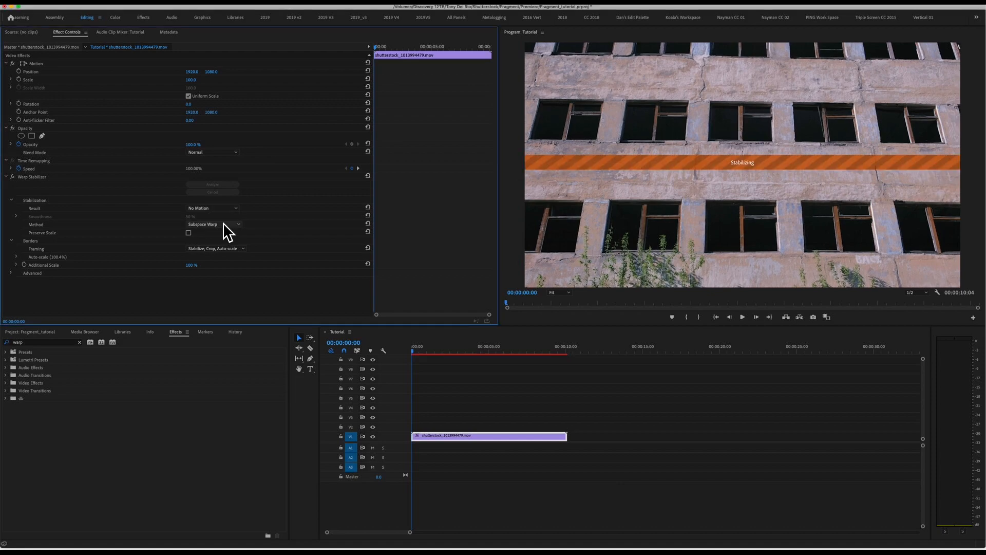
# Step: Play the stabilized building shot to check its motion, and return the playhead to the start of the sequence
pyautogui.click(452, 372)
pyautogui.press('space')
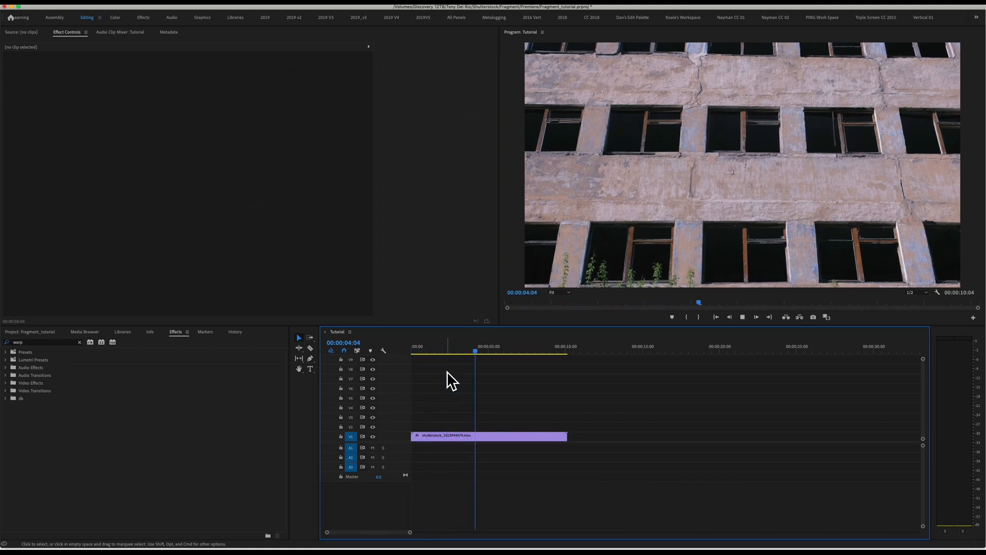
pyautogui.click(428, 348)
pyautogui.press('Home')
# Step: Expand the GunShots bin and preview Glass_GunShot_Far_01.mp4, Glass_GunShot_Far_02.mp4 and Glass_GunShot_Far_05.mp4 in the source monitor
pyautogui.click(21, 32)
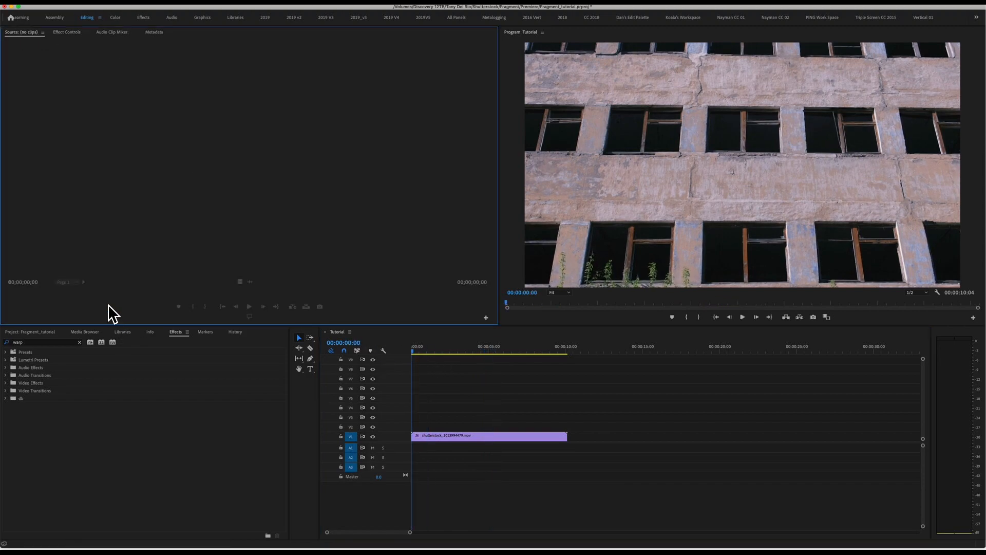
pyautogui.click(34, 333)
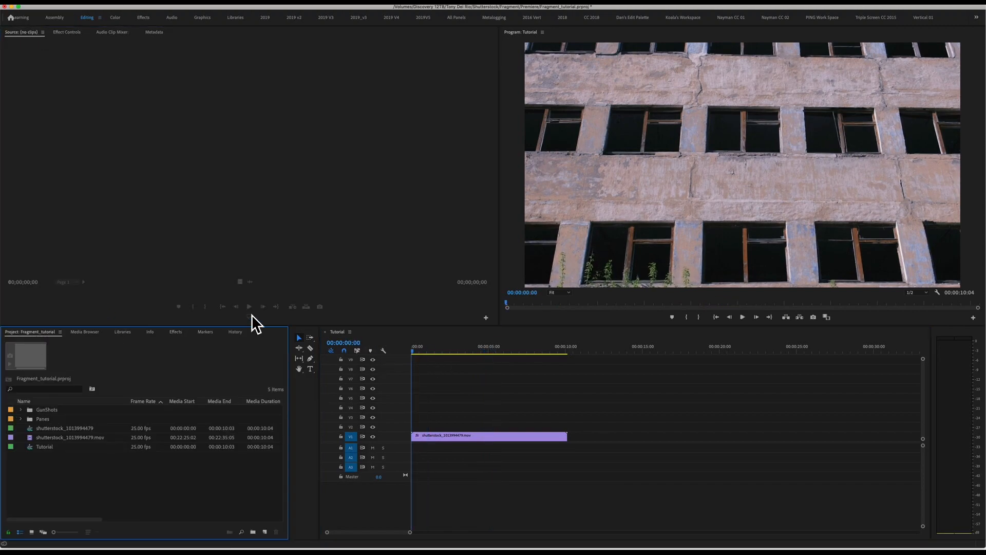
pyautogui.click(20, 410)
pyautogui.scroll(-5, 87, 421)
pyautogui.scroll(5, 90, 420)
pyautogui.doubleClick(88, 419)
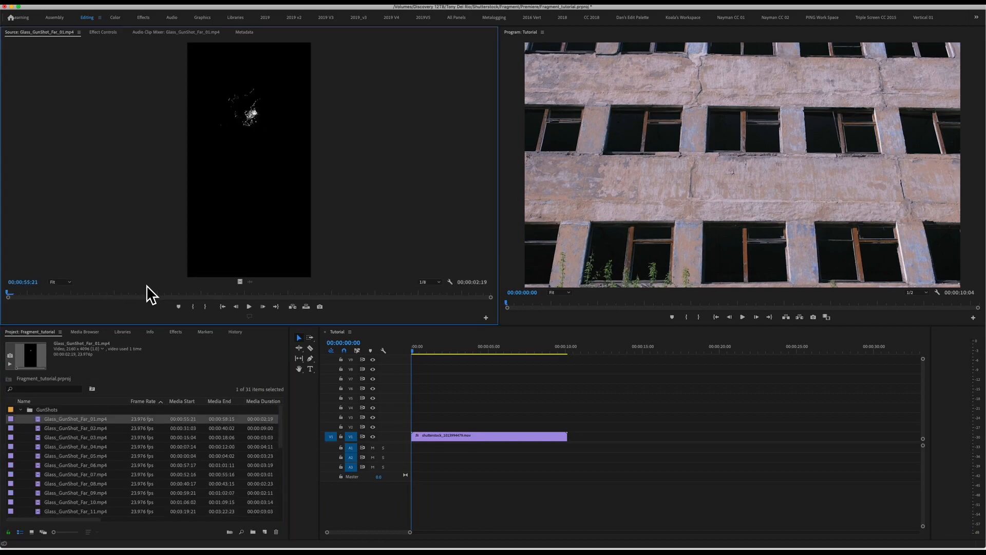
pyautogui.press('space')
pyautogui.doubleClick(36, 428)
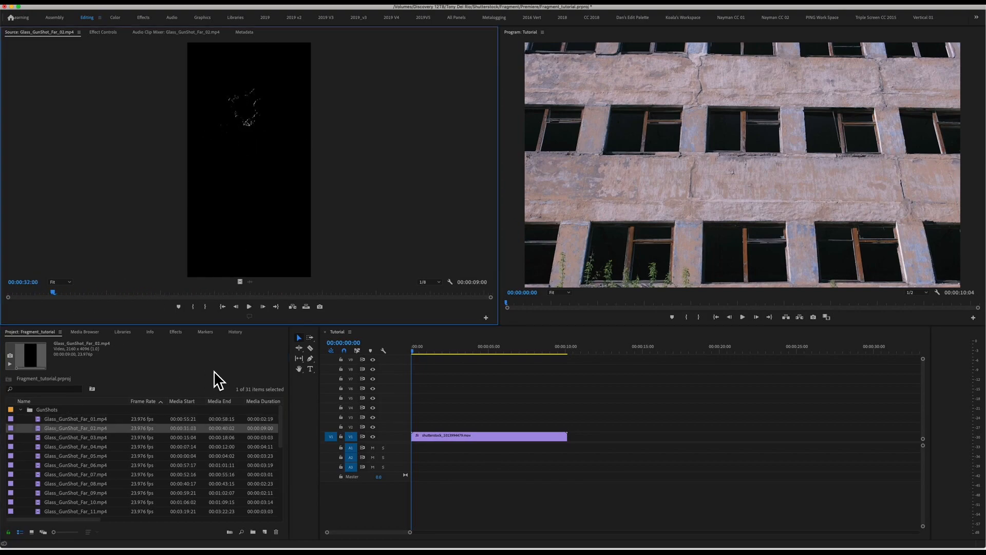
pyautogui.doubleClick(40, 455)
pyautogui.press('space')
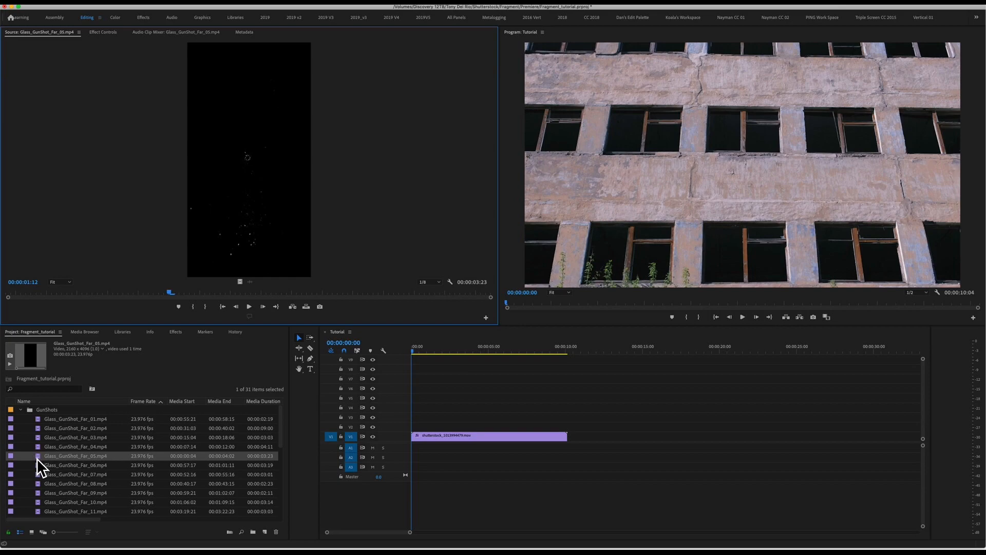
pyautogui.moveTo(38, 455); pyautogui.dragTo(406, 430)
pyautogui.click(417, 347)
pyautogui.press('super+z')
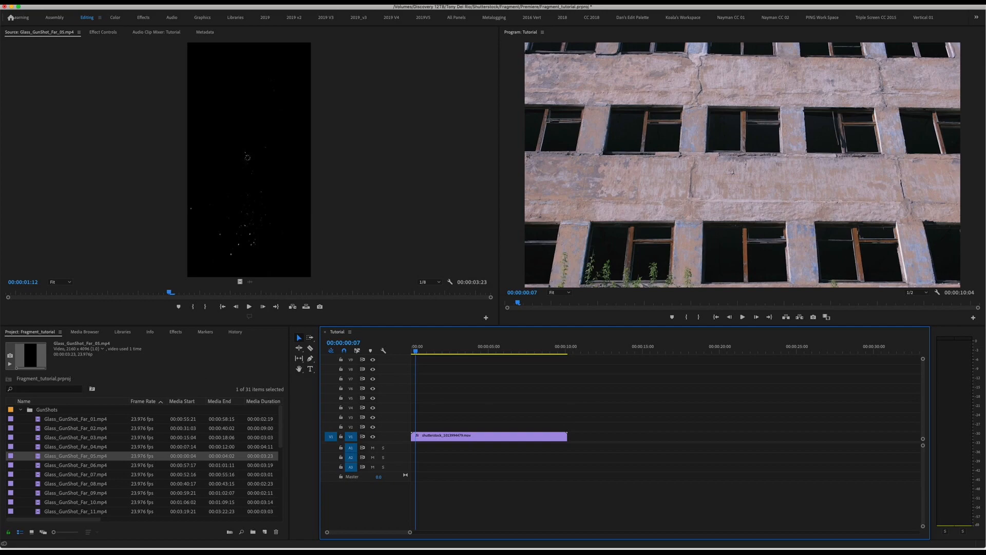
# Step: Place Glass_GunShot_Far_05.mp4 on track V2 at the start of the sequence, above the building shot
pyautogui.moveTo(46, 455); pyautogui.dragTo(339, 424)
pyautogui.moveTo(339, 424); pyautogui.dragTo(415, 426)
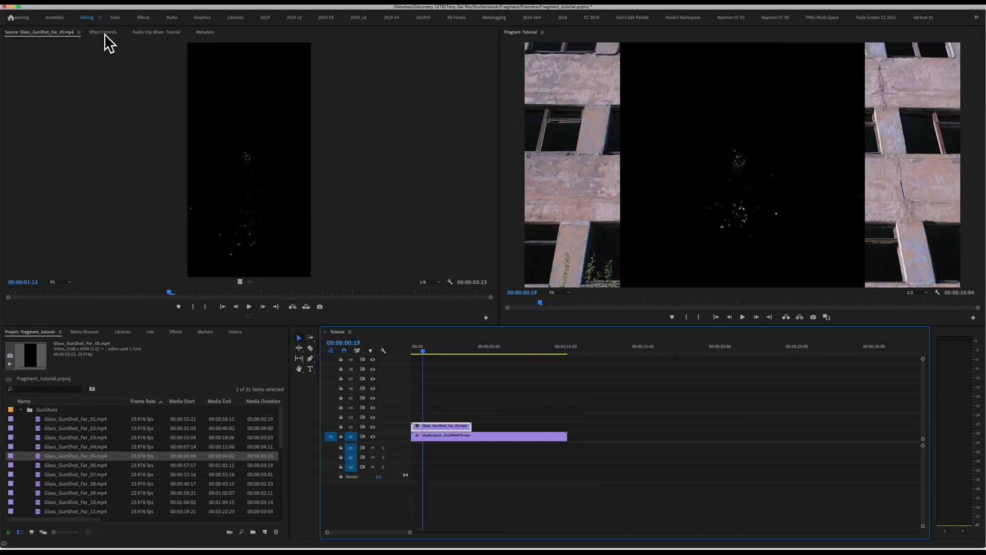
# Step: Scale the Glass_GunShot_Far_05.mp4 clip to 45 and set its blend mode to Linear Dodge (Add)
pyautogui.click(114, 32)
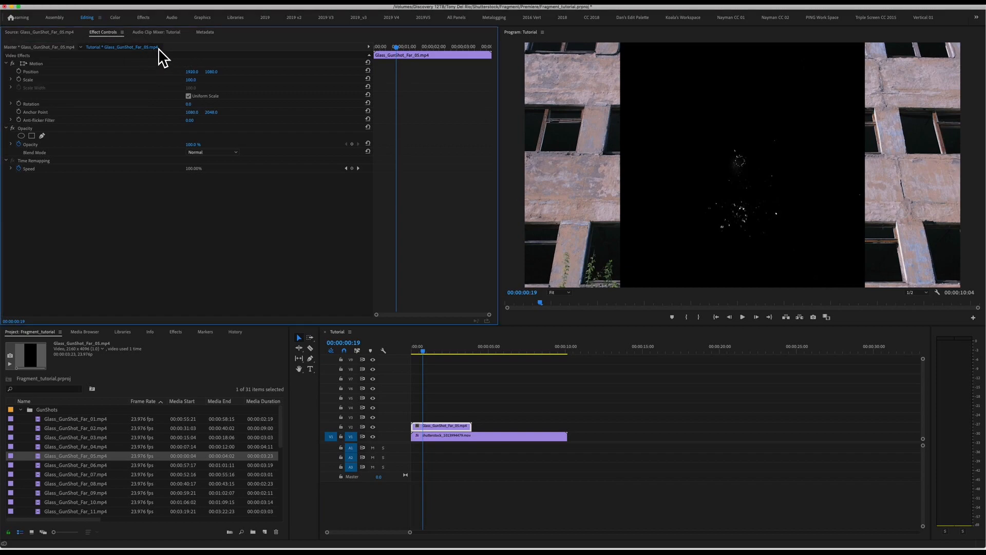
pyautogui.moveTo(191, 82); pyautogui.dragTo(161, 84)
pyautogui.click(222, 151)
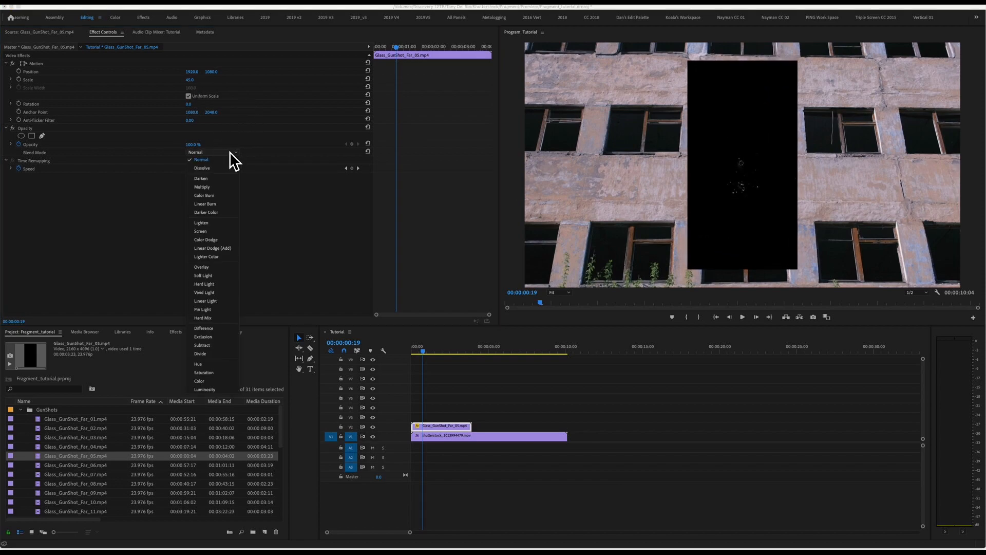
pyautogui.click(224, 248)
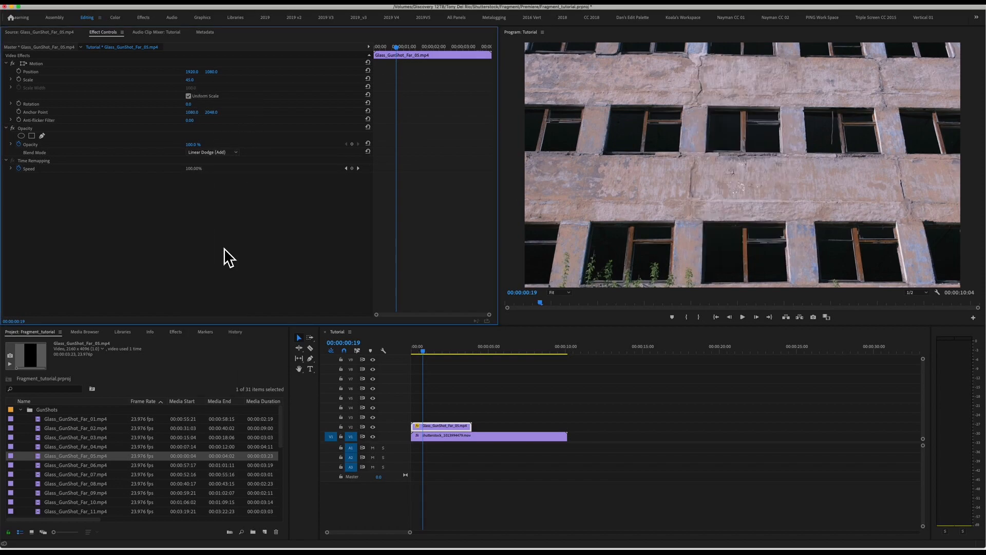
# Step: Move the gunshot clip onto the glass of the middle row's center window, at about 1764, 757, and scrub over the impact
pyautogui.click(44, 63)
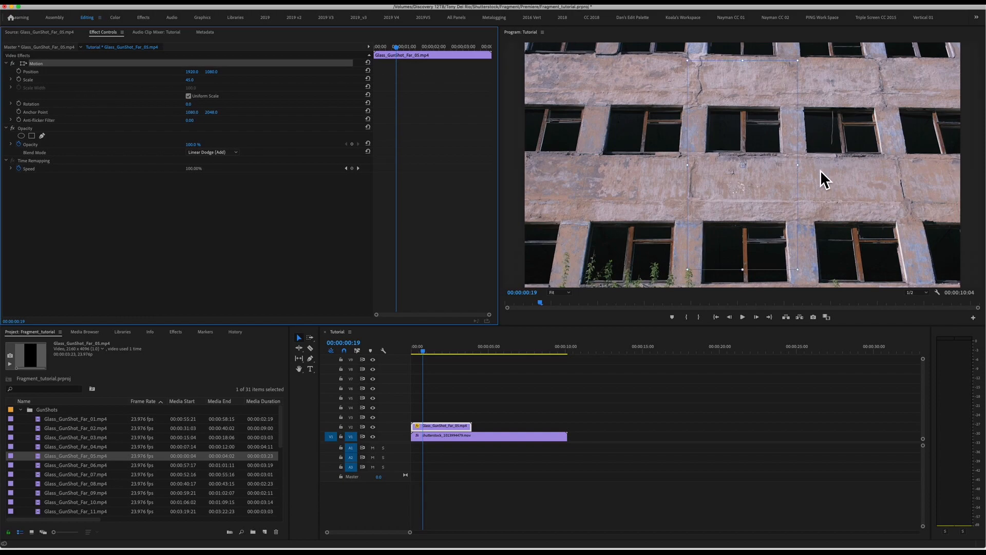
pyautogui.moveTo(792, 214); pyautogui.dragTo(773, 174)
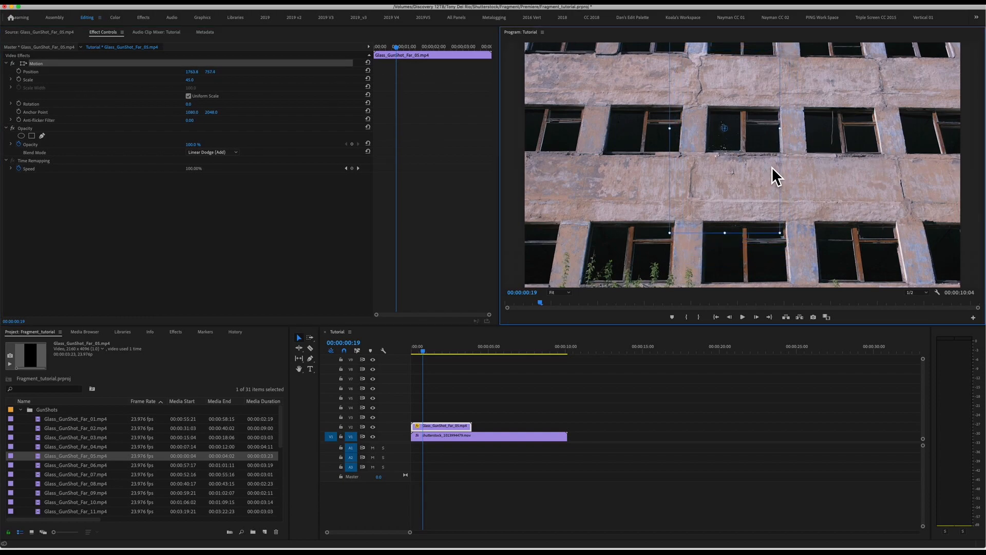
pyautogui.click(529, 362)
pyautogui.moveTo(420, 349)
pyautogui.mouseDown()
pyautogui.moveTo(409, 355)
pyautogui.moveTo(418, 353)
pyautogui.mouseUp()
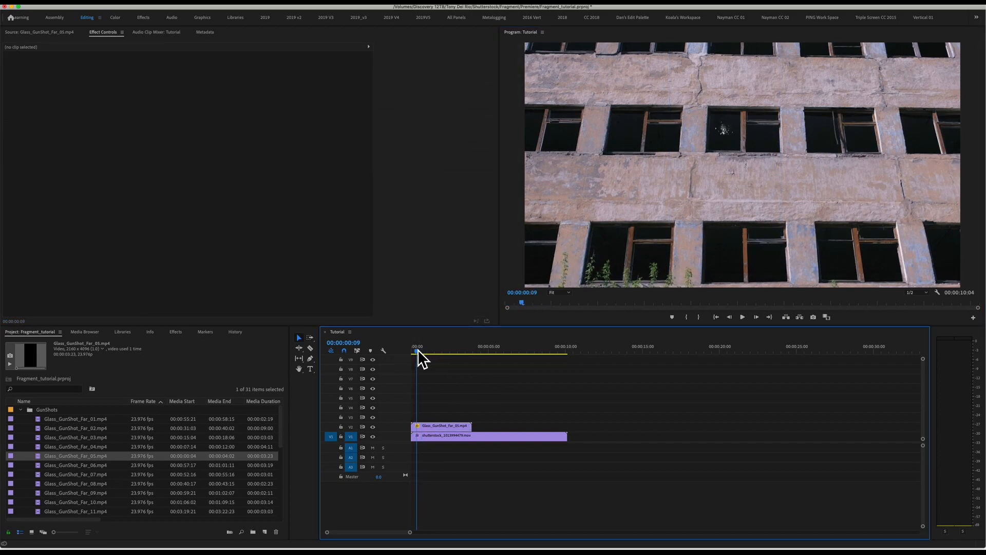
# Step: Find the Corner Pin effect by searching for "corner" and apply it to the Glass_GunShot_Far_05.mp4 clip on V2
pyautogui.click(447, 425)
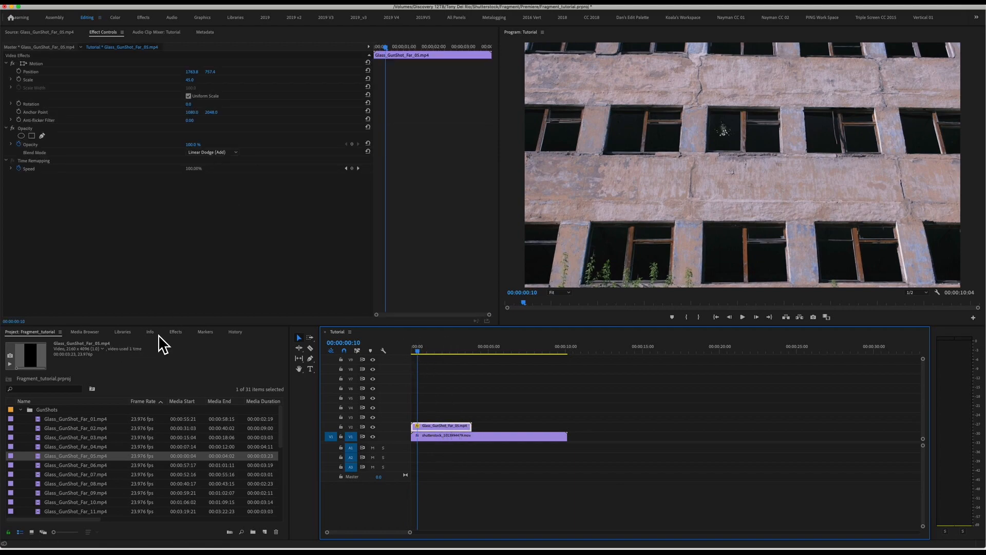
pyautogui.click(177, 332)
pyautogui.click(53, 343)
pyautogui.write('warp')
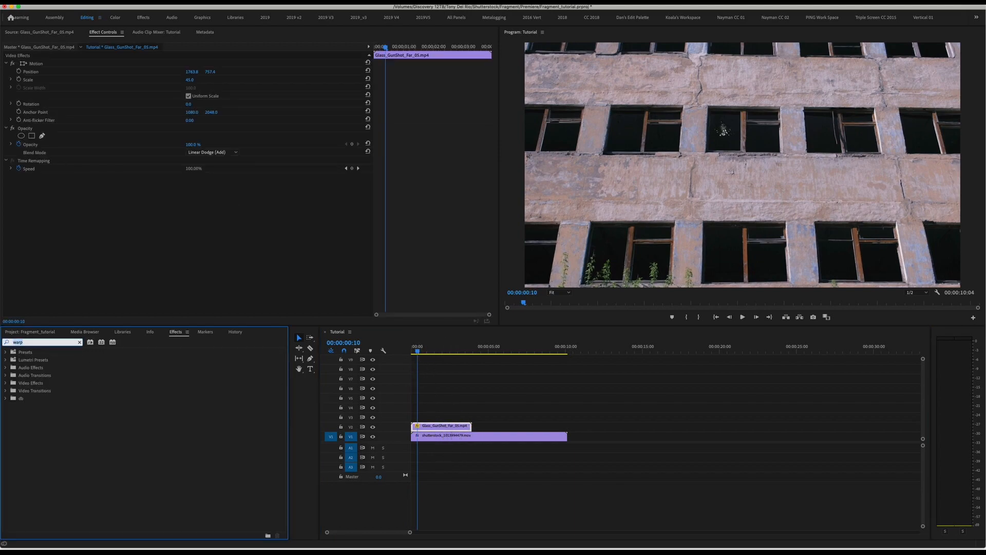
pyautogui.write('corner')
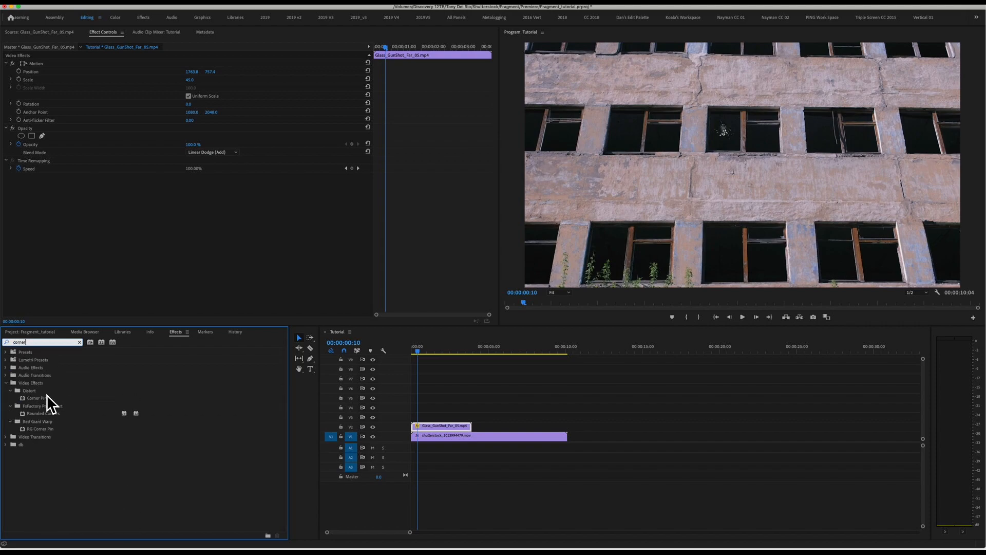
pyautogui.moveTo(45, 399); pyautogui.dragTo(439, 425)
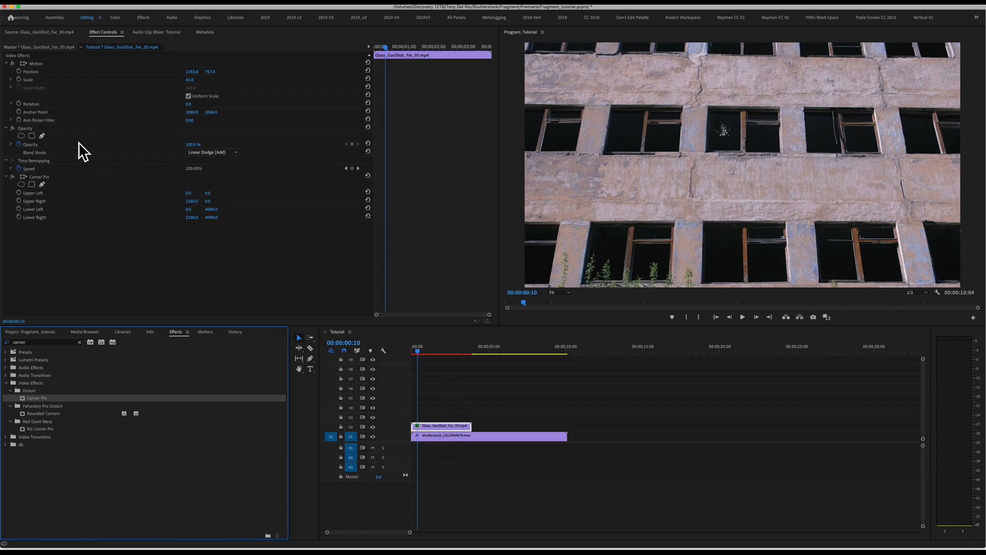
# Step: Spread the Corner Pin's two lower corners outward to match the building's perspective, and move the clip down so the impact sits in the window
pyautogui.click(42, 177)
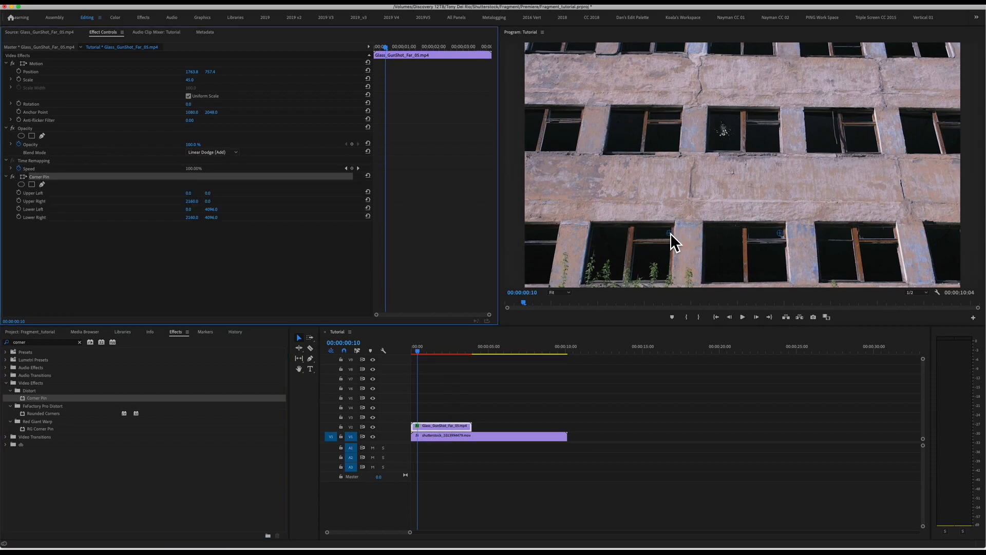
pyautogui.moveTo(785, 233); pyautogui.dragTo(824, 234)
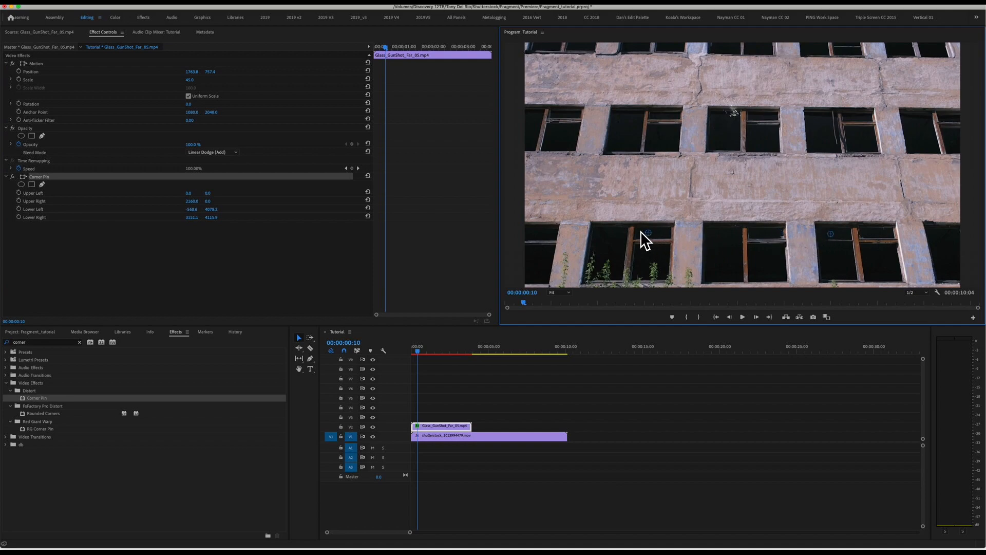
pyautogui.click(38, 63)
pyautogui.moveTo(762, 118); pyautogui.dragTo(761, 147)
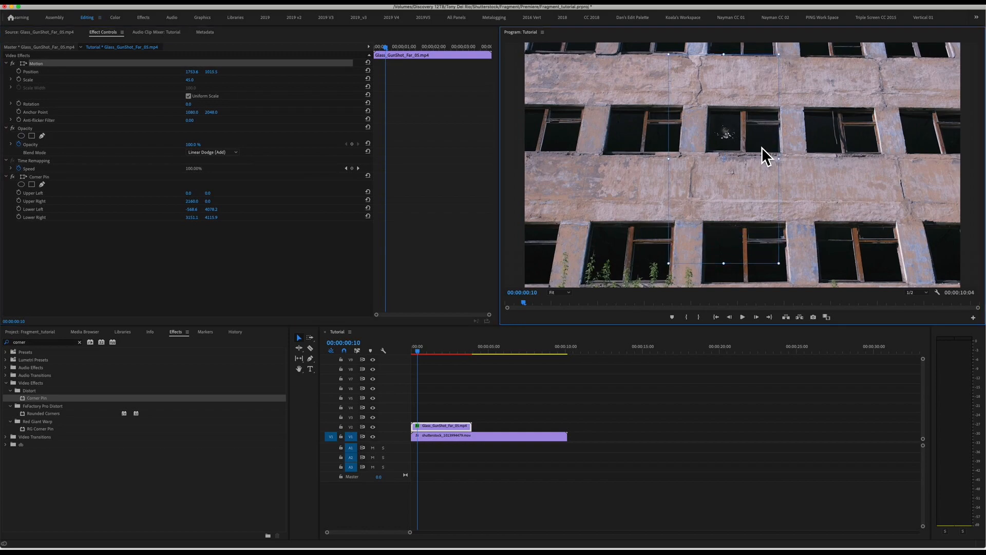
# Step: Scrub through the impact to frame 15 and nudge the gunshot clip slightly within the window, to about 1723, 1002
pyautogui.click(418, 354)
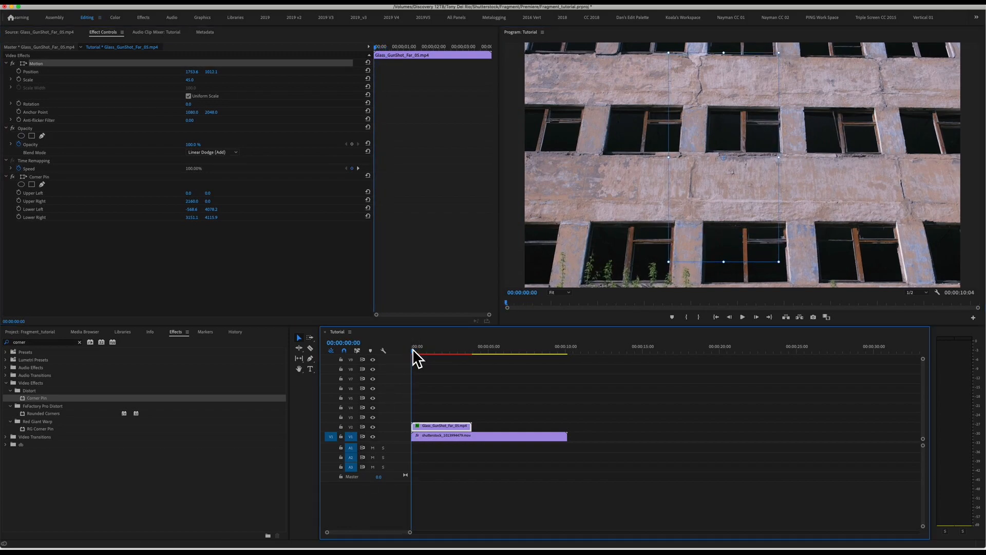
pyautogui.moveTo(419, 348); pyautogui.dragTo(421, 348)
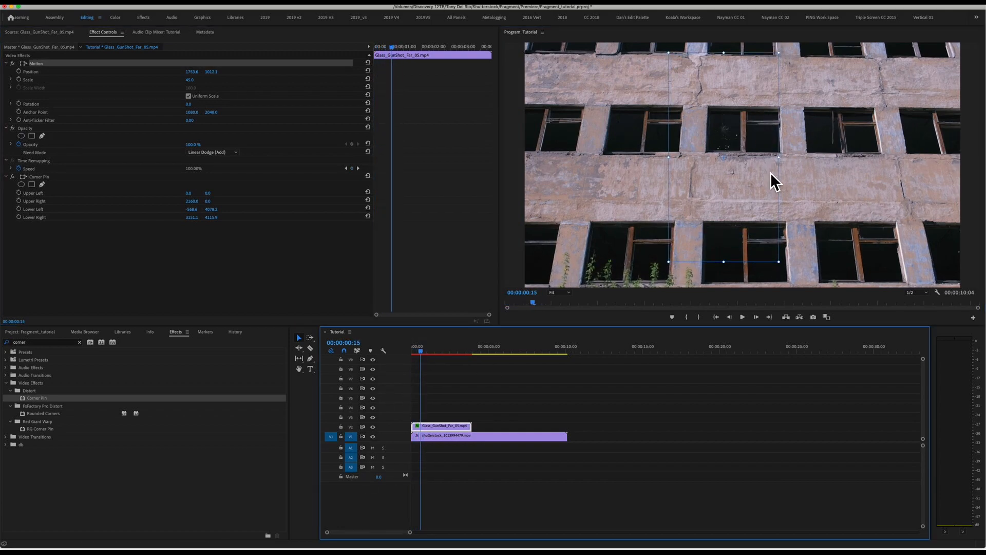
pyautogui.moveTo(740, 137); pyautogui.dragTo(737, 137)
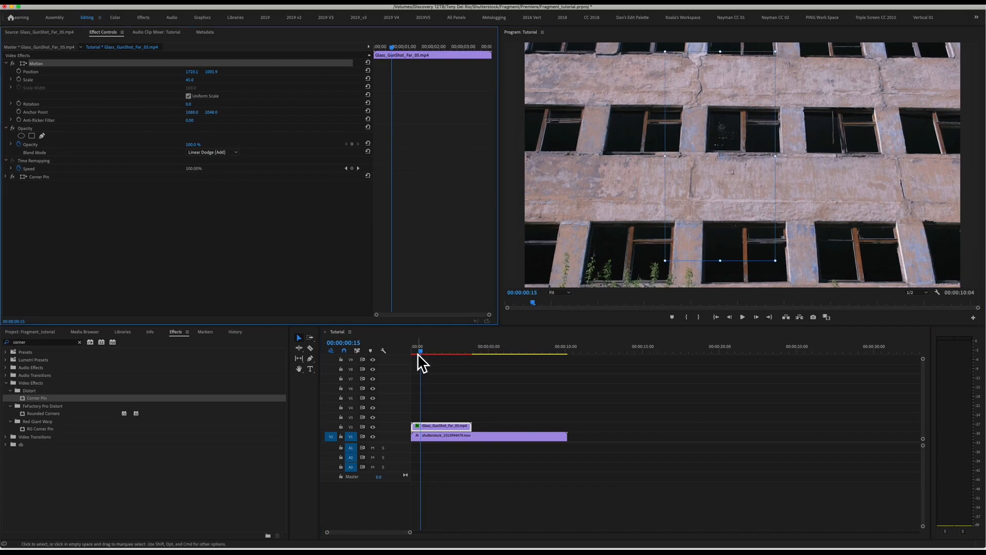
# Step: Play the gunshot composite from the start to check the falling glass, and display the clip's Corner Pin handles
pyautogui.moveTo(419, 352); pyautogui.dragTo(406, 348)
pyautogui.press('space')
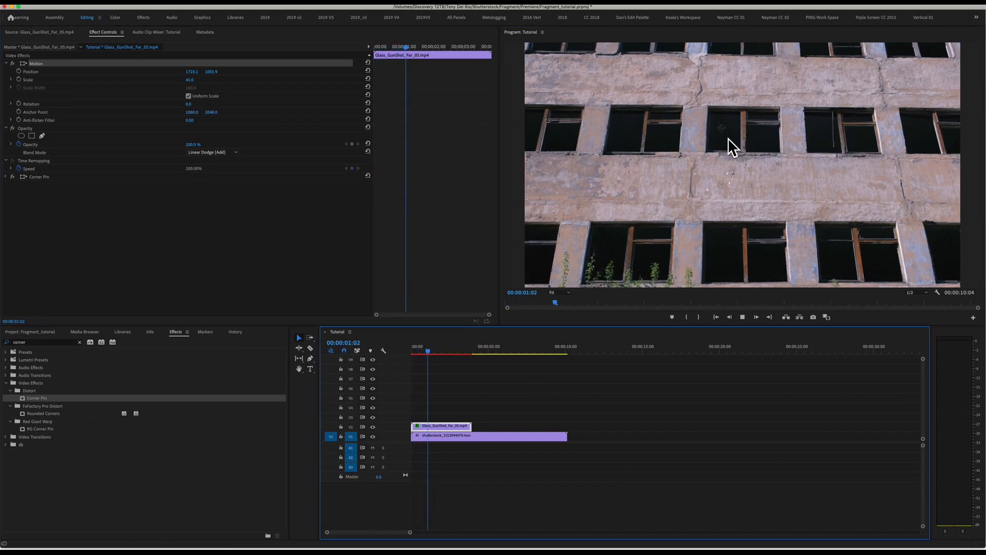
pyautogui.moveTo(438, 350); pyautogui.dragTo(402, 347)
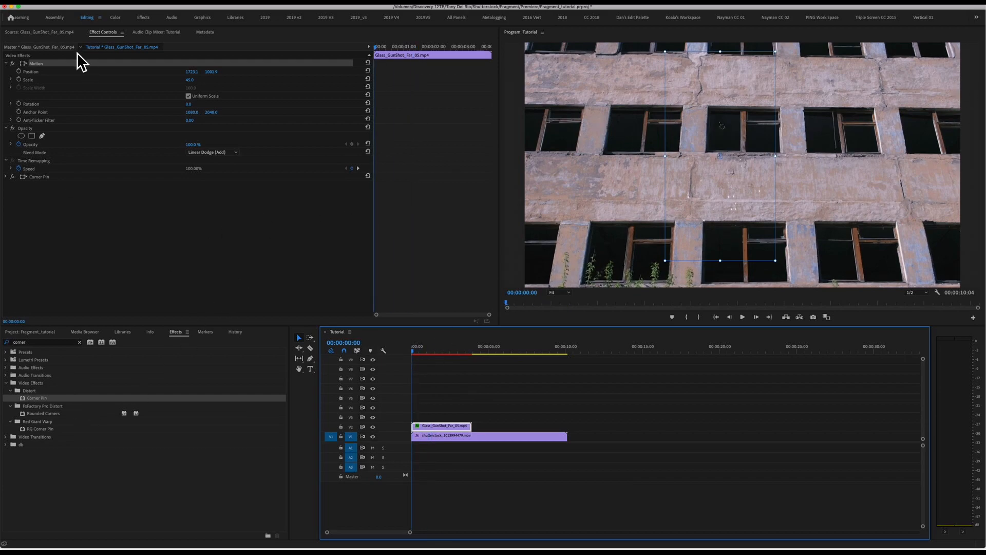
pyautogui.click(45, 332)
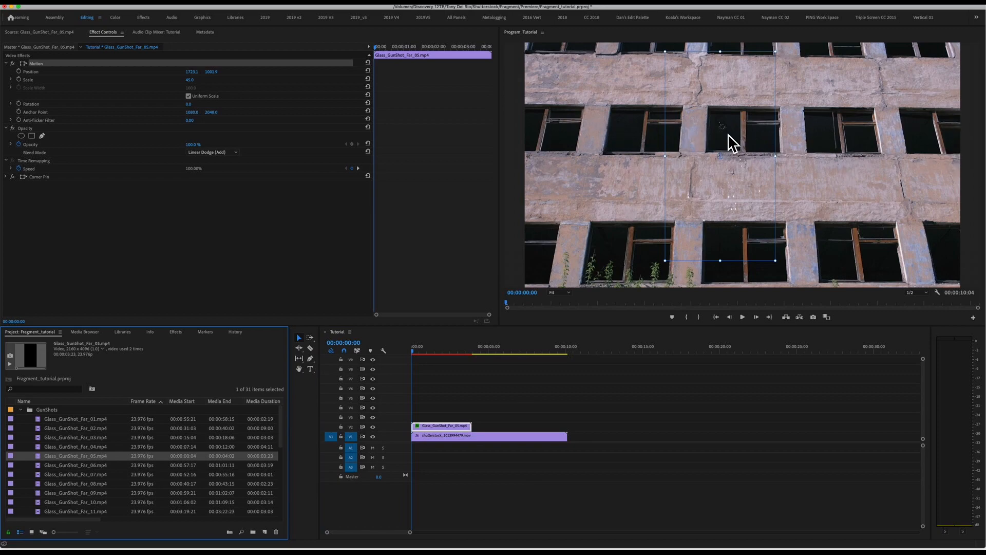
pyautogui.click(57, 176)
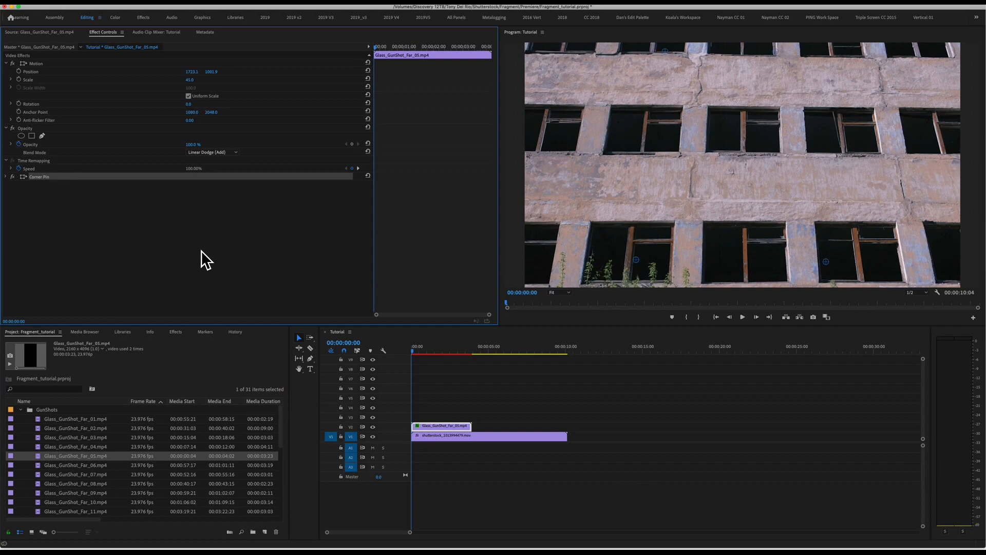
# Step: Play the building sequence from the start to check all the layered glass gunshot clips in the windows
pyautogui.click(415, 352)
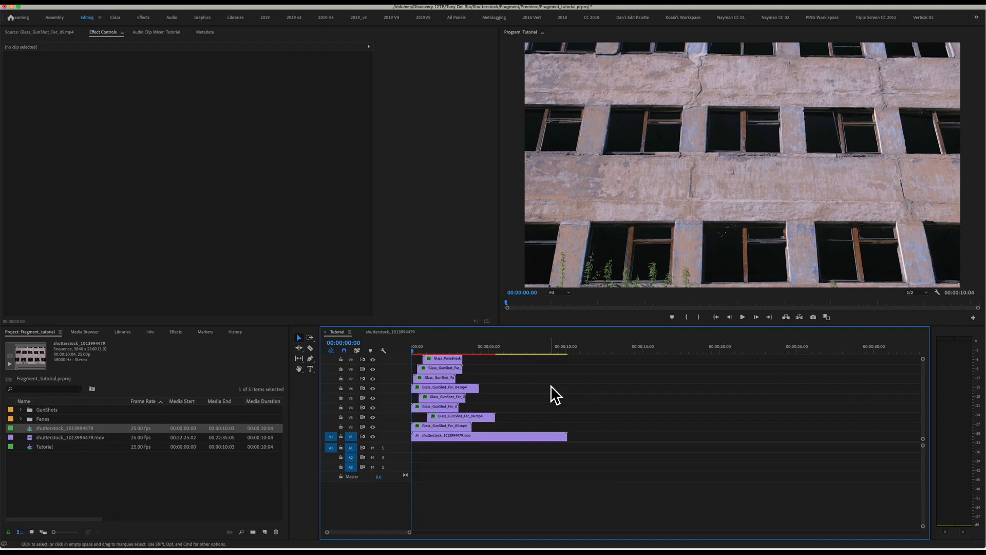
pyautogui.press('super+z')
pyautogui.press('space')
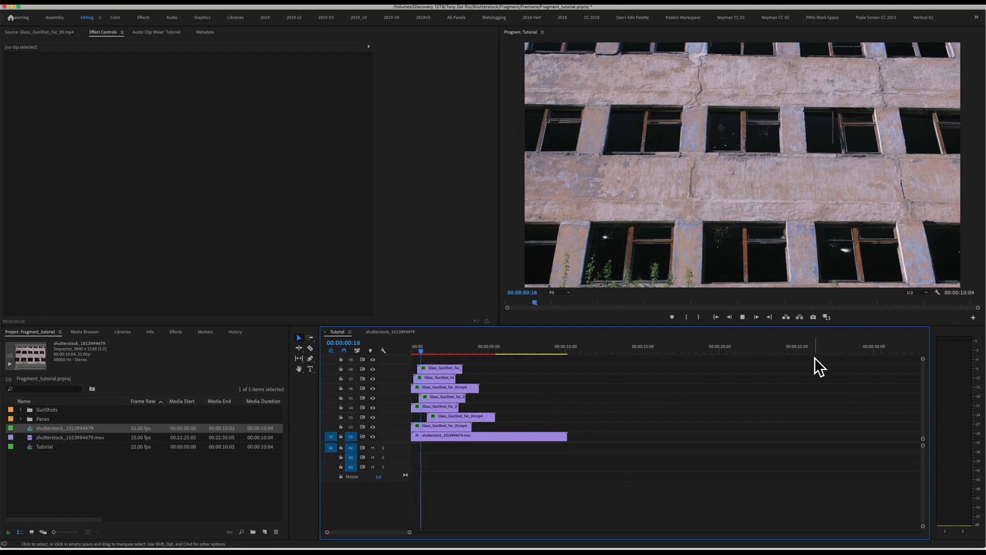
pyautogui.press('space')
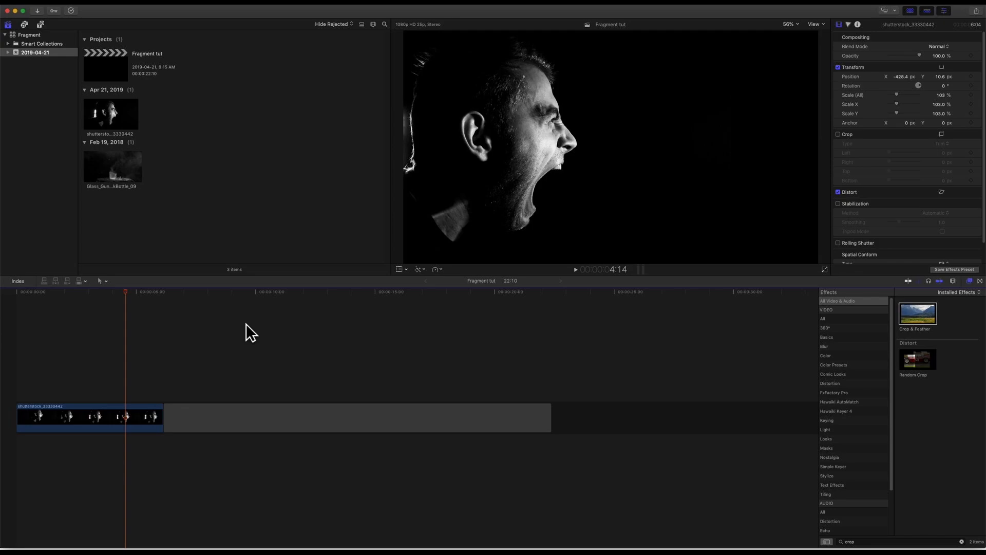
# Step: In Final Cut Pro, place the Glass_GunShot_MilkBottle_09 clip above the screaming man clip at the project's start and play it
pyautogui.moveTo(45, 293); pyautogui.dragTo(7, 297)
pyautogui.press('space')
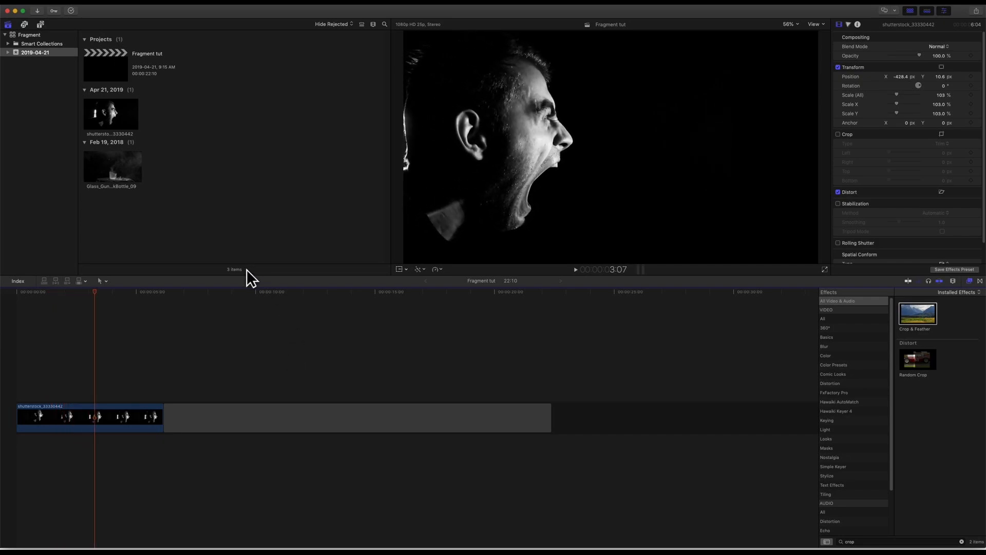
pyautogui.click(119, 174)
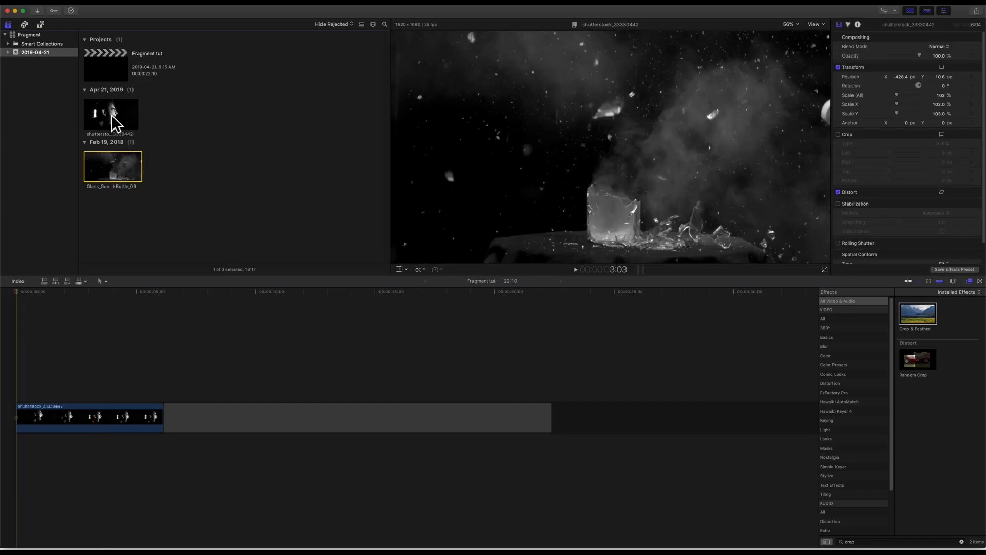
pyautogui.moveTo(131, 176); pyautogui.dragTo(10, 388)
pyautogui.press('space')
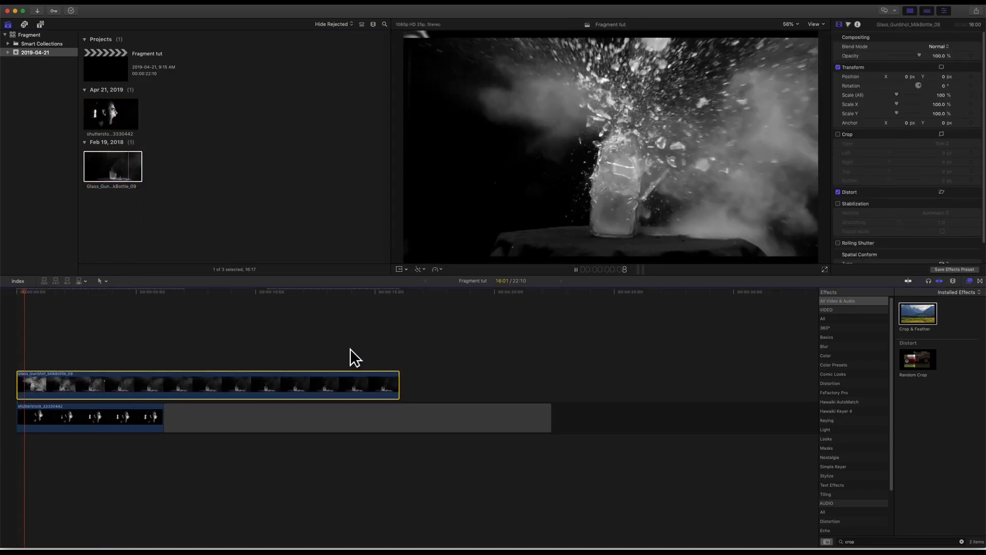
pyautogui.press('space')
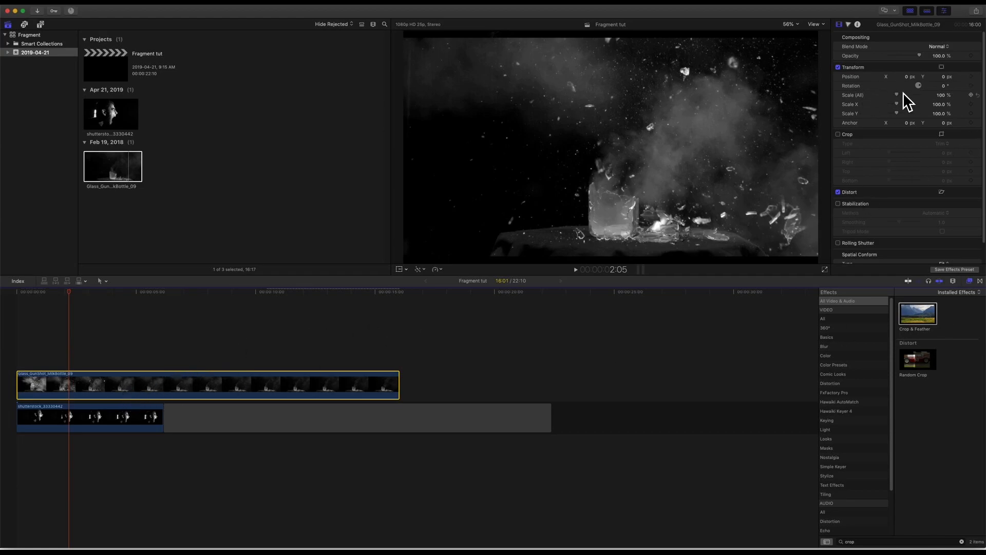
# Step: Set the bottle clip's scale to 99% and opacity to about 54%, and move it away from the man's face
pyautogui.moveTo(898, 94); pyautogui.dragTo(899, 91)
pyautogui.moveTo(917, 54); pyautogui.dragTo(906, 56)
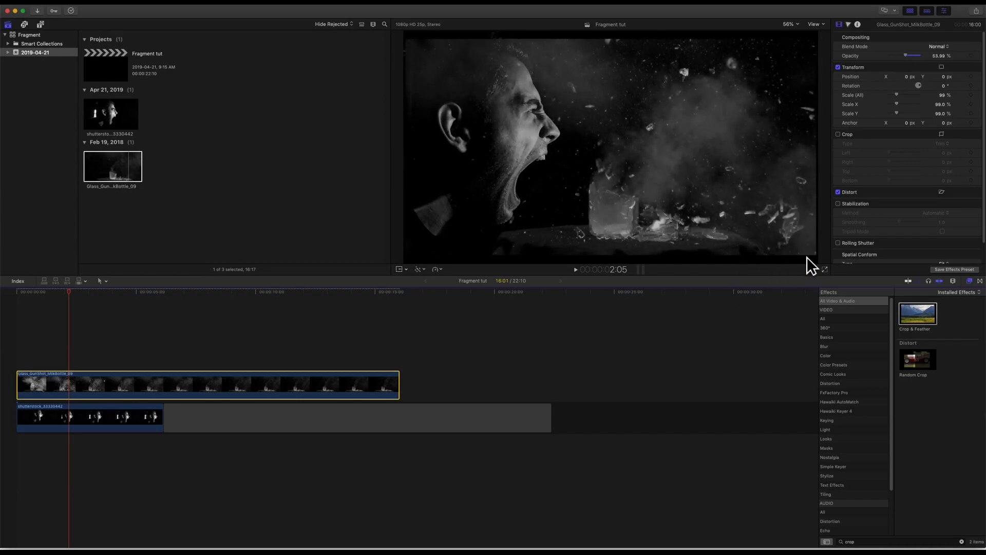
pyautogui.click(942, 67)
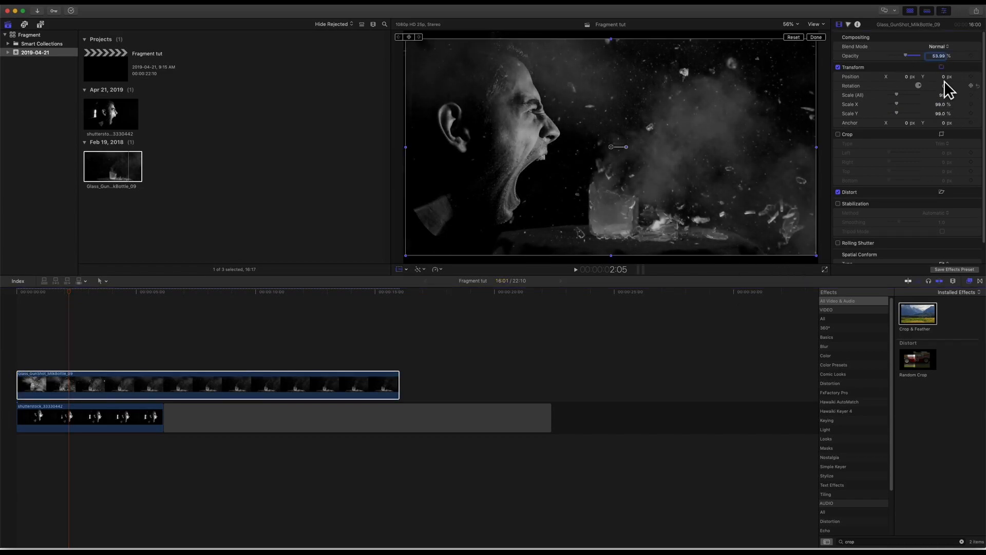
pyautogui.moveTo(562, 159); pyautogui.dragTo(640, 171)
# Step: Start the bottle clip at 1:03, scale it to 113%, and reposition it opposite the man's mouth at about 422.5, -3.1 px
pyautogui.moveTo(67, 290); pyautogui.dragTo(43, 290)
pyautogui.moveTo(62, 386); pyautogui.dragTo(88, 386)
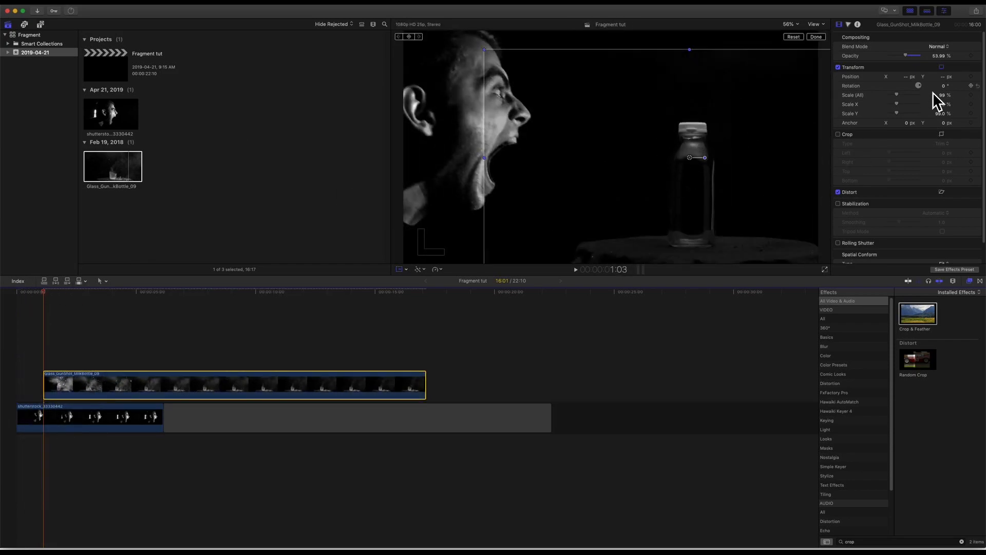
pyautogui.moveTo(899, 94); pyautogui.dragTo(898, 94)
pyautogui.moveTo(694, 208); pyautogui.dragTo(707, 197)
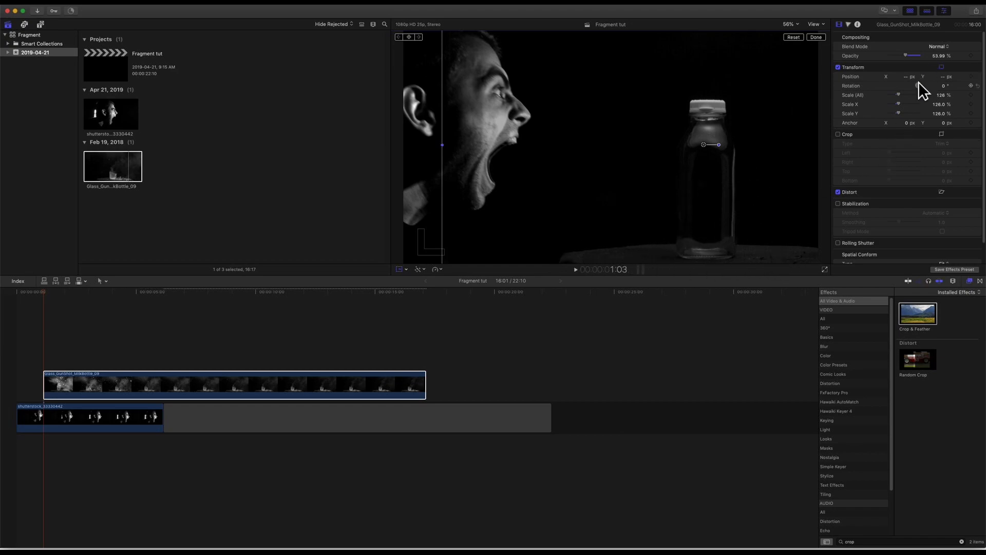
pyautogui.moveTo(897, 91); pyautogui.dragTo(896, 94)
pyautogui.moveTo(663, 231); pyautogui.dragTo(677, 222)
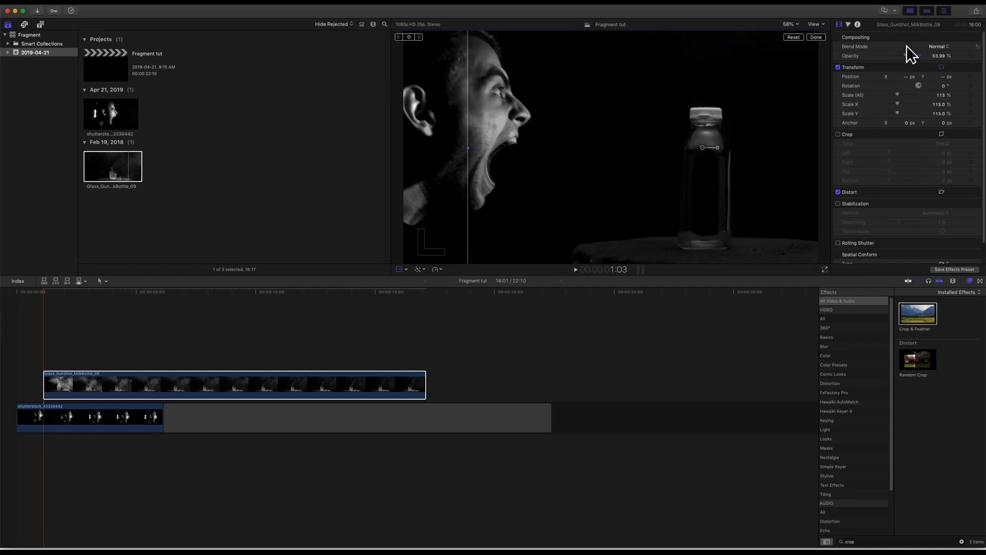
# Step: Restore the bottle clip's opacity to 100% and set its blend mode to Add
pyautogui.moveTo(907, 54); pyautogui.dragTo(948, 46)
pyautogui.click(948, 46)
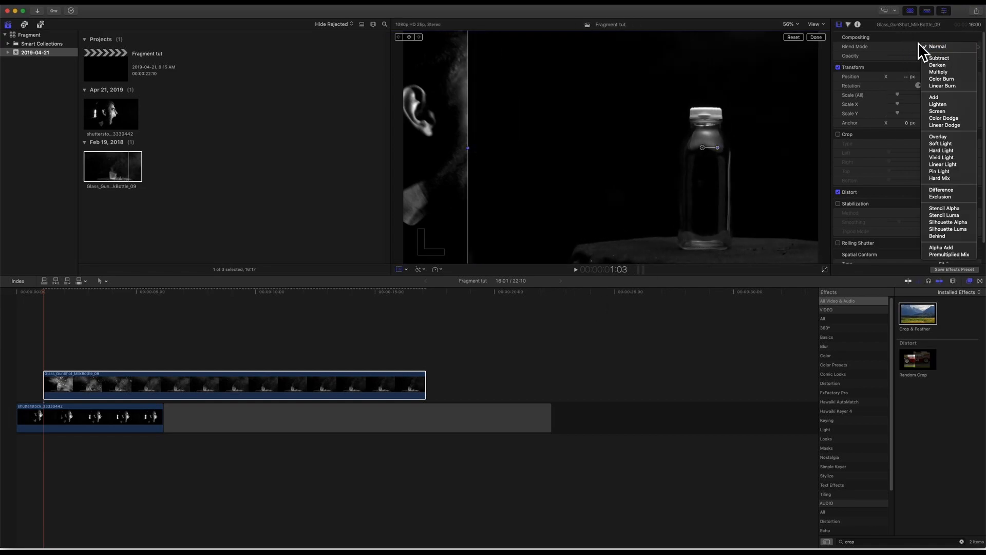
pyautogui.click(963, 98)
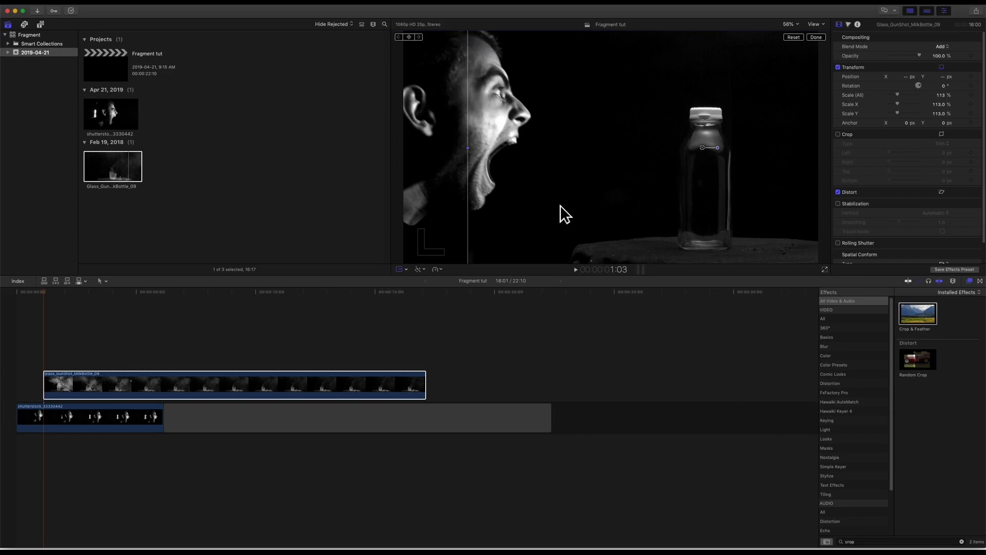
# Step: Enable Crop on the screaming man clip and trim 335 px from its right side
pyautogui.click(85, 427)
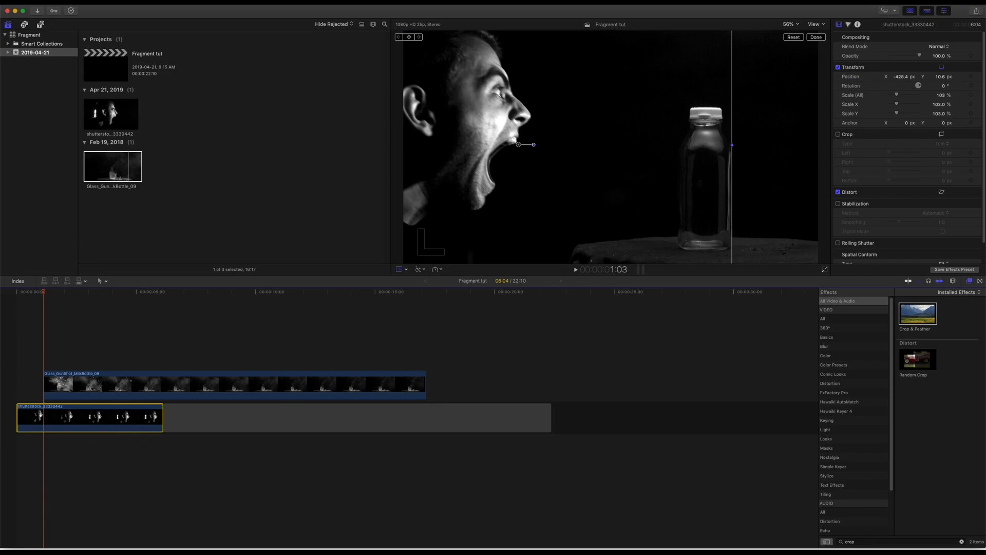
pyautogui.click(838, 134)
pyautogui.moveTo(888, 161); pyautogui.dragTo(899, 159)
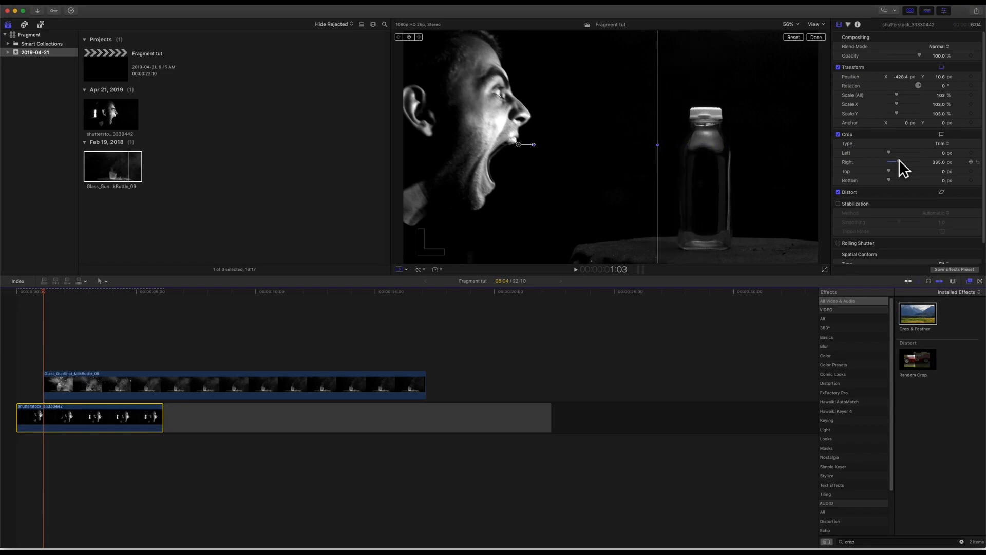
pyautogui.click(205, 356)
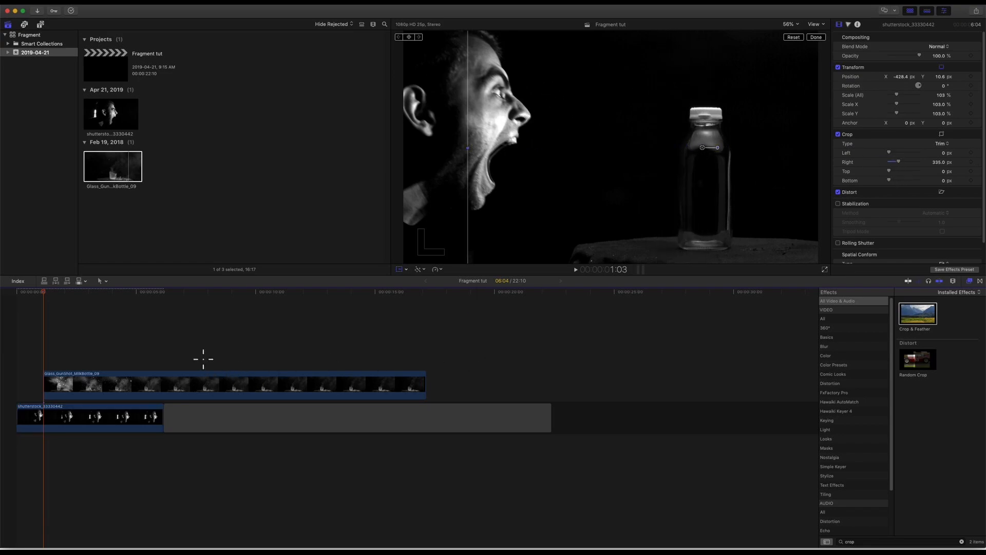
# Step: Add a freeze frame of the intact bottle from the first frame of the bottle clip, at 1:03
pyautogui.click(117, 381)
pyautogui.click(73, 291)
pyautogui.moveTo(73, 291)
pyautogui.mouseDown()
pyautogui.moveTo(17, 291)
pyautogui.moveTo(57, 290)
pyautogui.mouseUp()
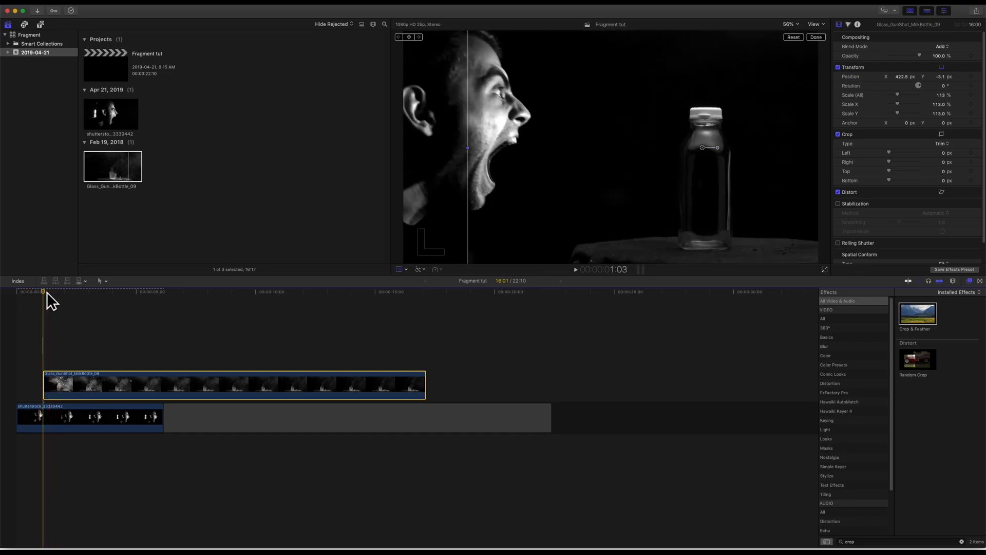
pyautogui.moveTo(38, 291)
pyautogui.mouseDown()
pyautogui.moveTo(15, 291)
pyautogui.moveTo(41, 291)
pyautogui.mouseUp()
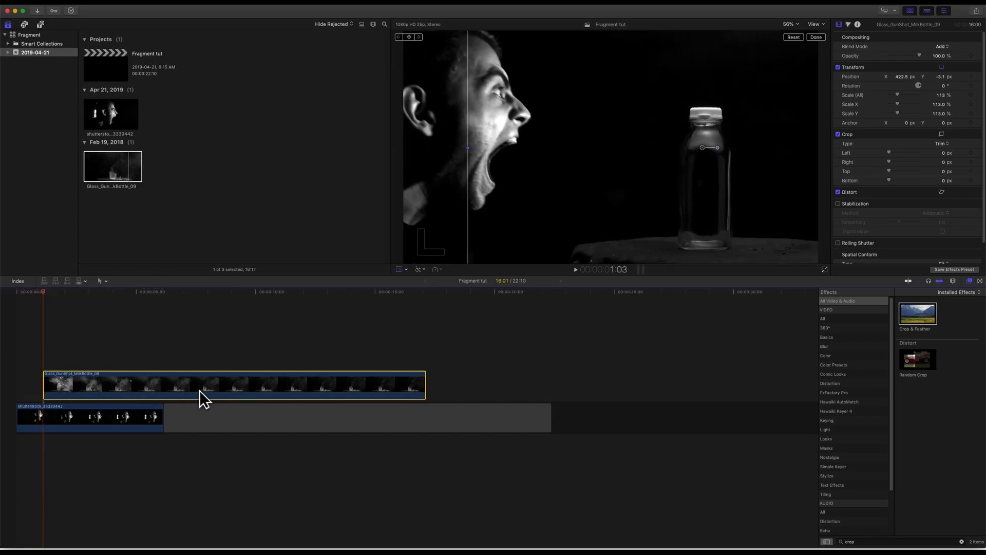
pyautogui.click(88, 5)
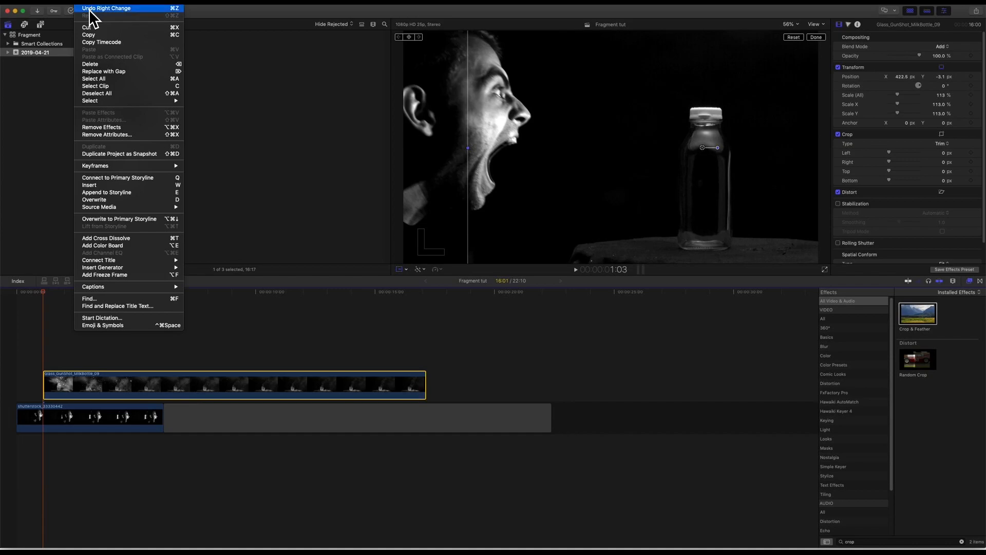
pyautogui.click(133, 275)
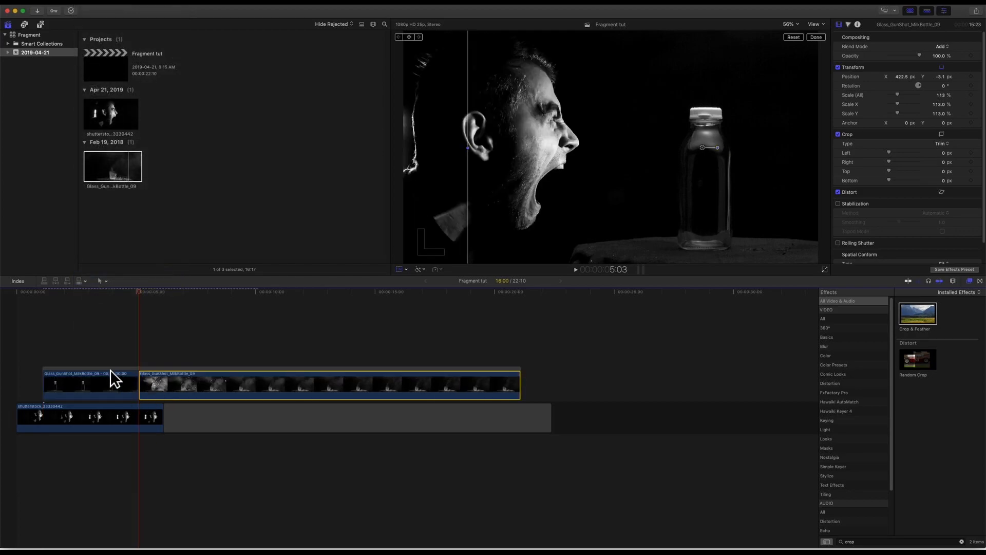
# Step: Shorten the freeze frame to 1:03 so it leads into the bottle clip from the project's start, and play the sequence
pyautogui.moveTo(113, 391); pyautogui.dragTo(43, 381)
pyautogui.moveTo(63, 292); pyautogui.dragTo(17, 292)
pyautogui.press('space')
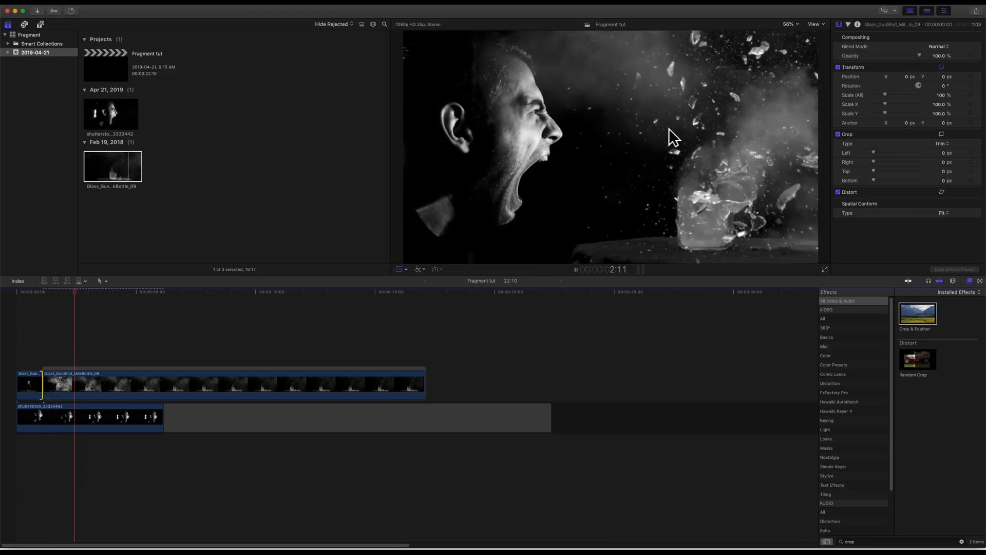
pyautogui.press('space')
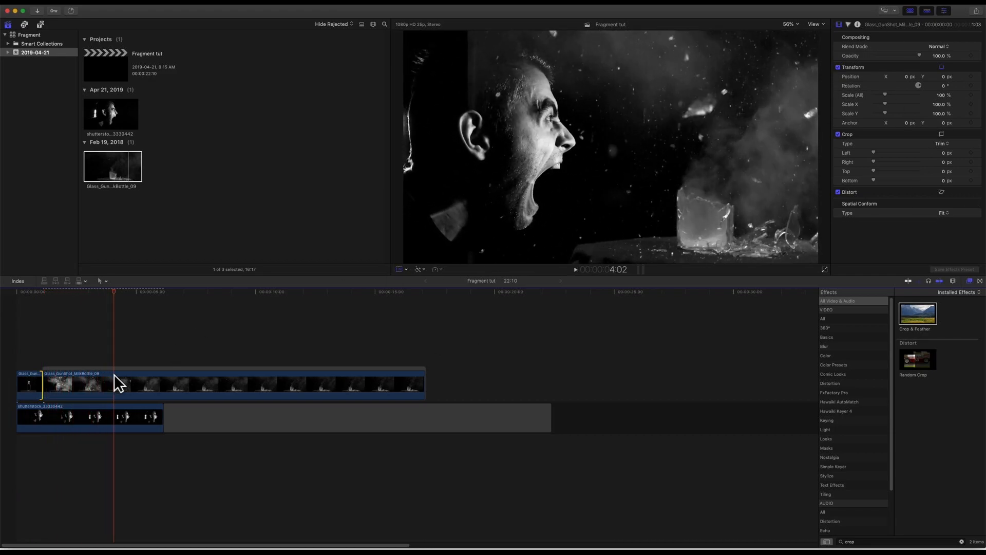
# Step: Set the freeze frame's blend mode to Add and play the composite from the start
pyautogui.click(33, 383)
pyautogui.click(947, 48)
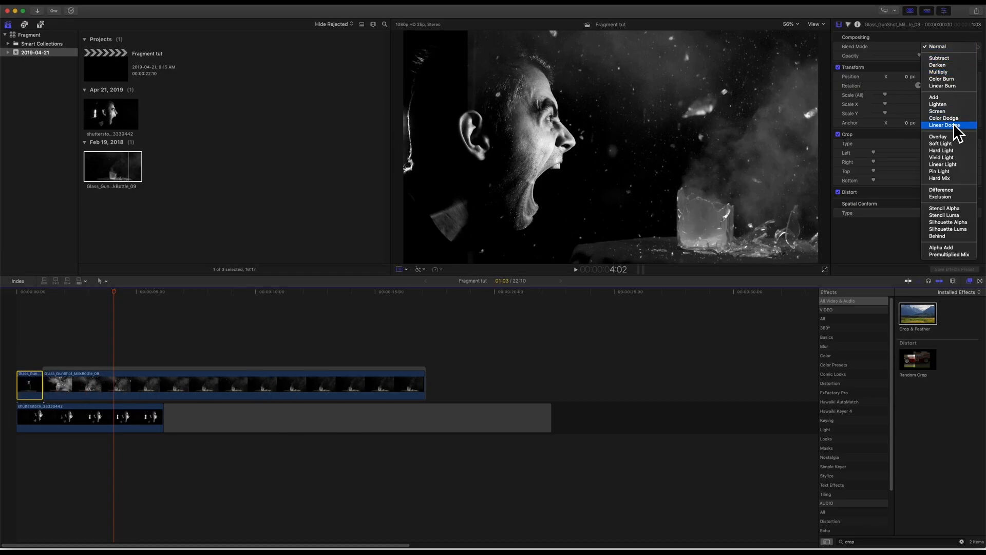
pyautogui.click(946, 98)
pyautogui.moveTo(90, 299); pyautogui.dragTo(17, 291)
pyautogui.press('space')
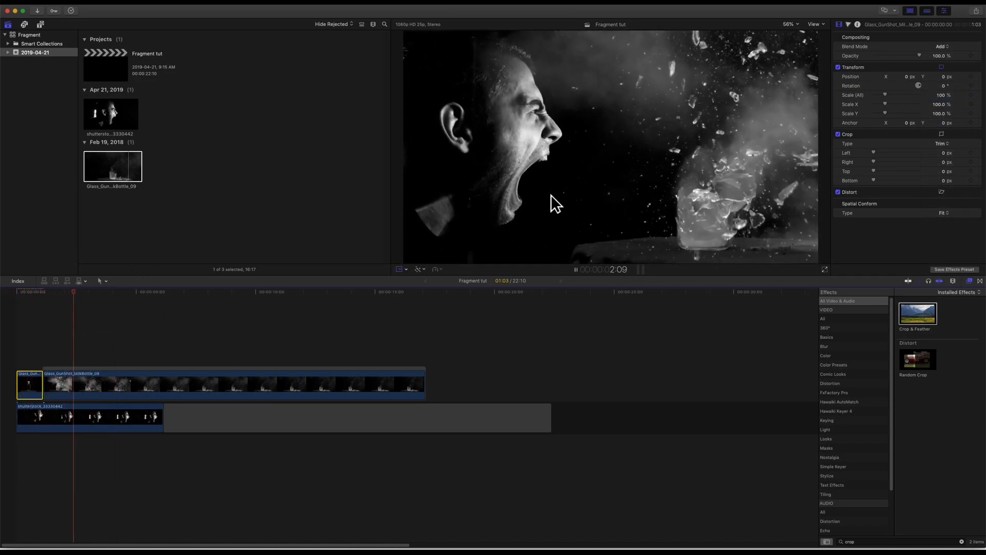
pyautogui.press('space')
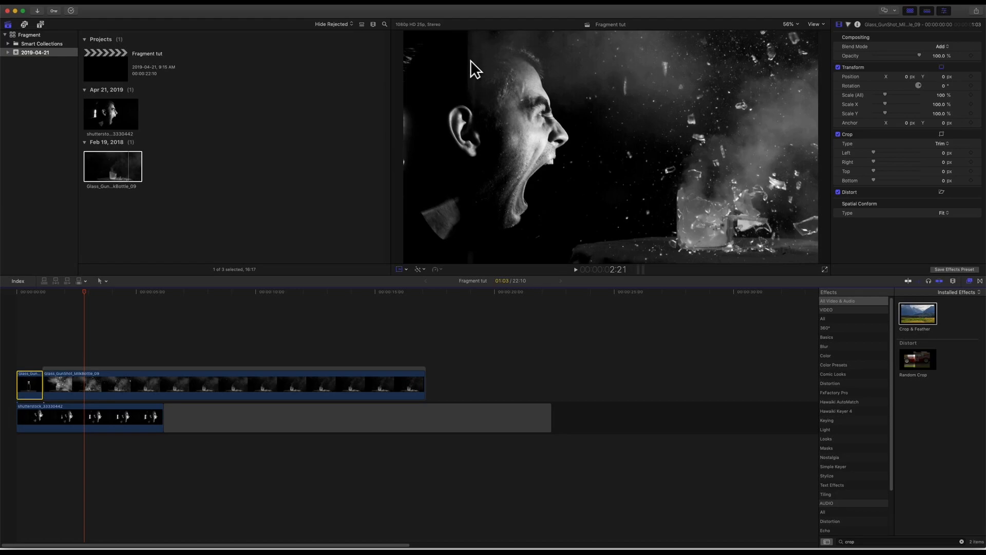
# Step: Try to crop the left side of the moving bottle clip, and undo the crop
pyautogui.click(121, 381)
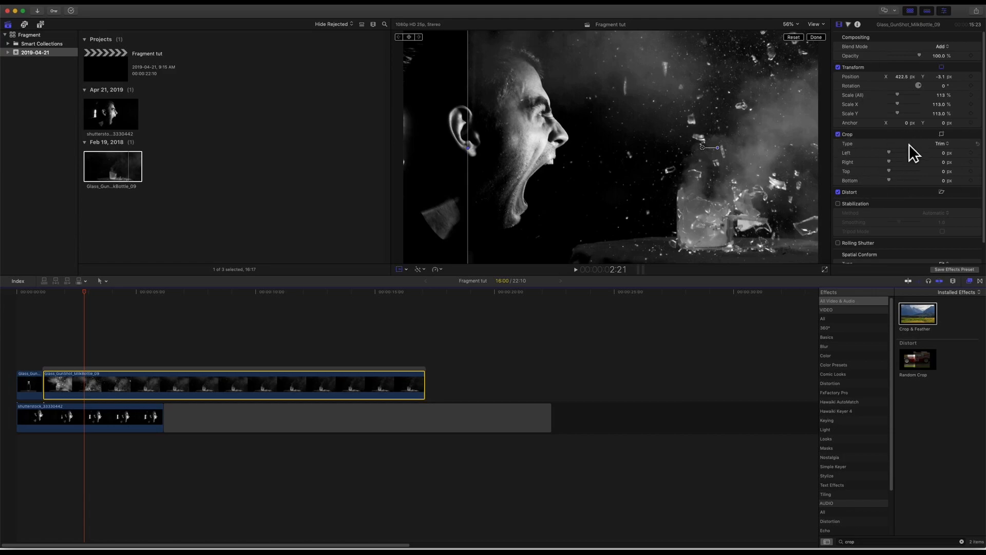
pyautogui.moveTo(890, 153); pyautogui.dragTo(904, 153)
pyautogui.press('super+z')
# Step: Apply Crop & Feather to the moving bottle clip with width about 67, height about 187, feather 500 and X position 13.1, and play the result
pyautogui.moveTo(921, 325); pyautogui.dragTo(87, 388)
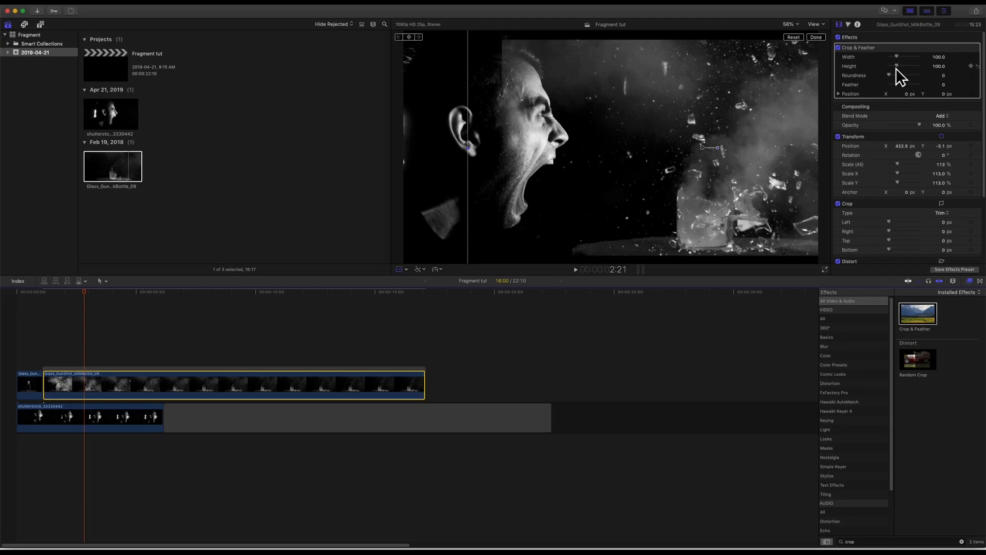
pyautogui.moveTo(896, 66); pyautogui.dragTo(900, 65)
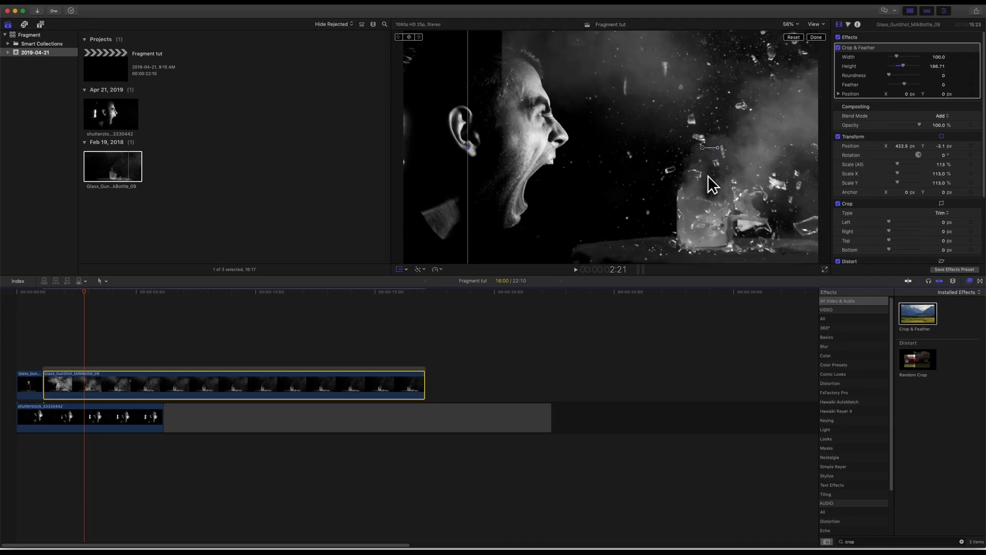
pyautogui.moveTo(897, 55); pyautogui.dragTo(916, 84)
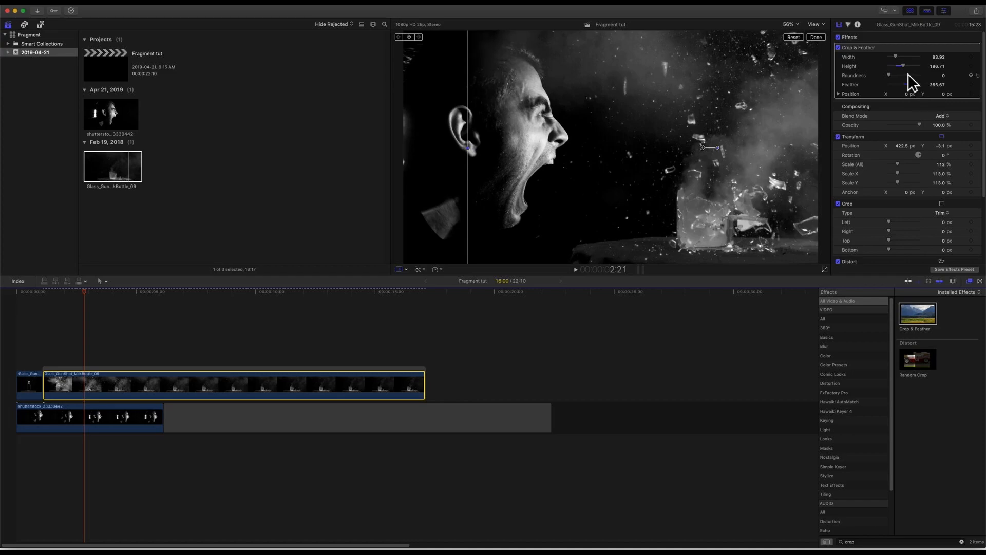
pyautogui.moveTo(901, 55); pyautogui.dragTo(893, 54)
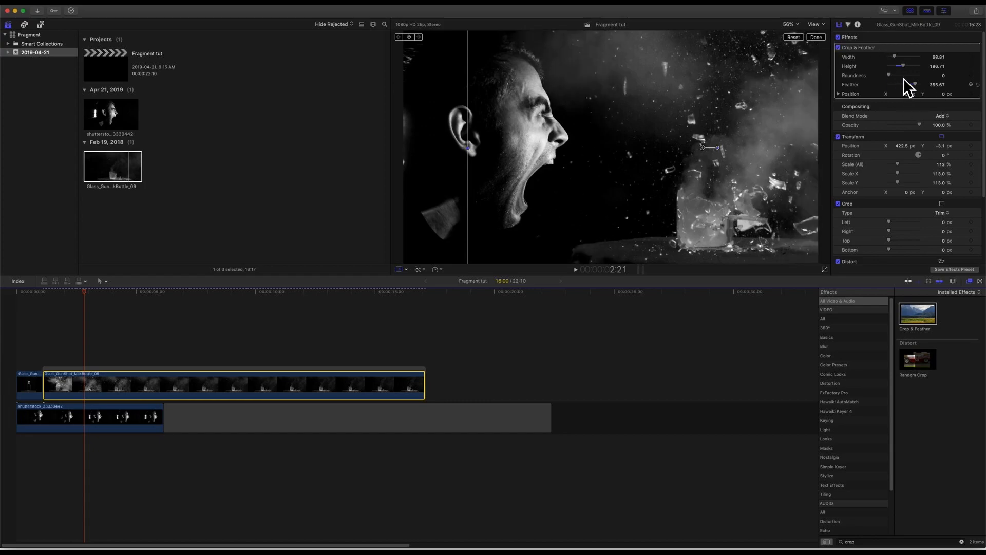
pyautogui.moveTo(904, 94)
pyautogui.mouseDown()
pyautogui.moveTo(898, 88)
pyautogui.moveTo(930, 83)
pyautogui.moveTo(904, 95)
pyautogui.mouseUp()
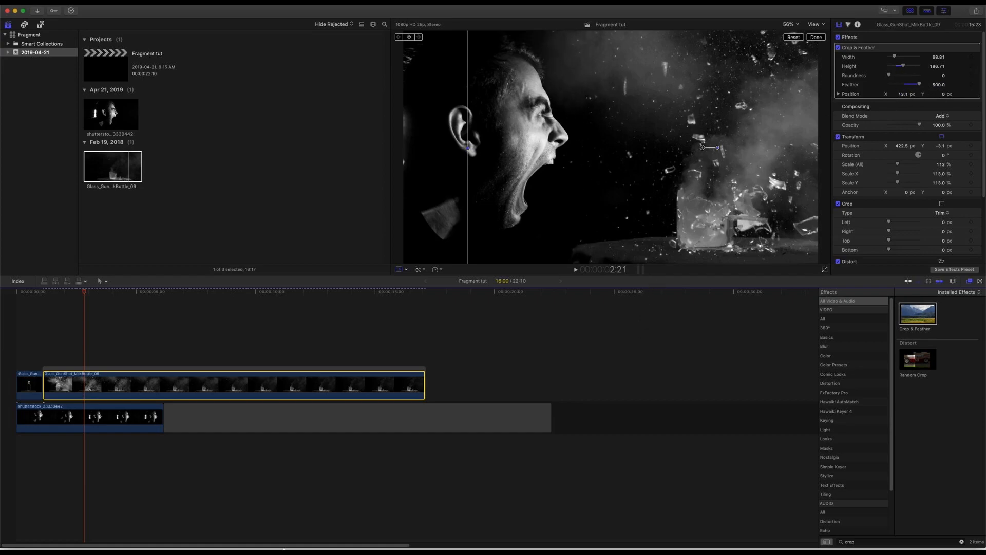
pyautogui.press('Home')
pyautogui.press('space')
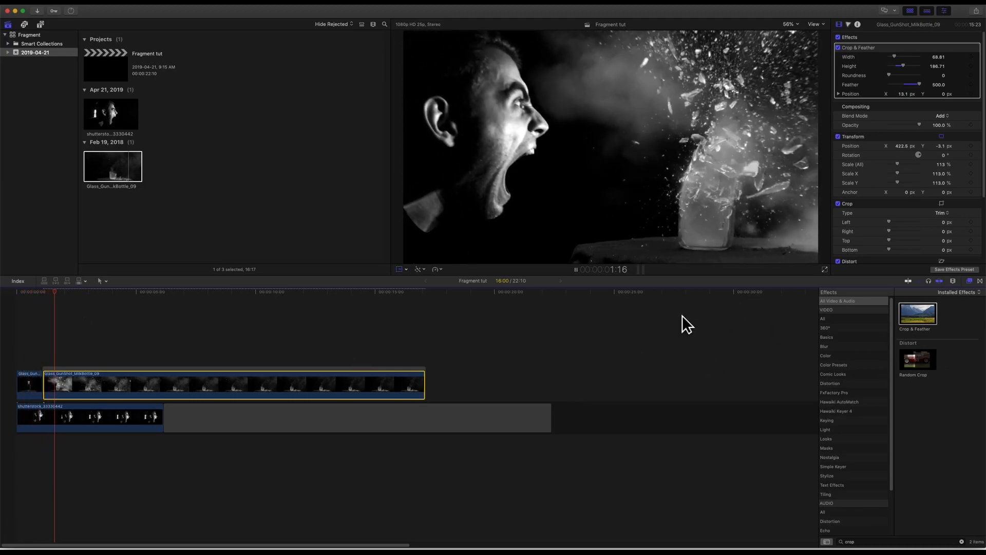